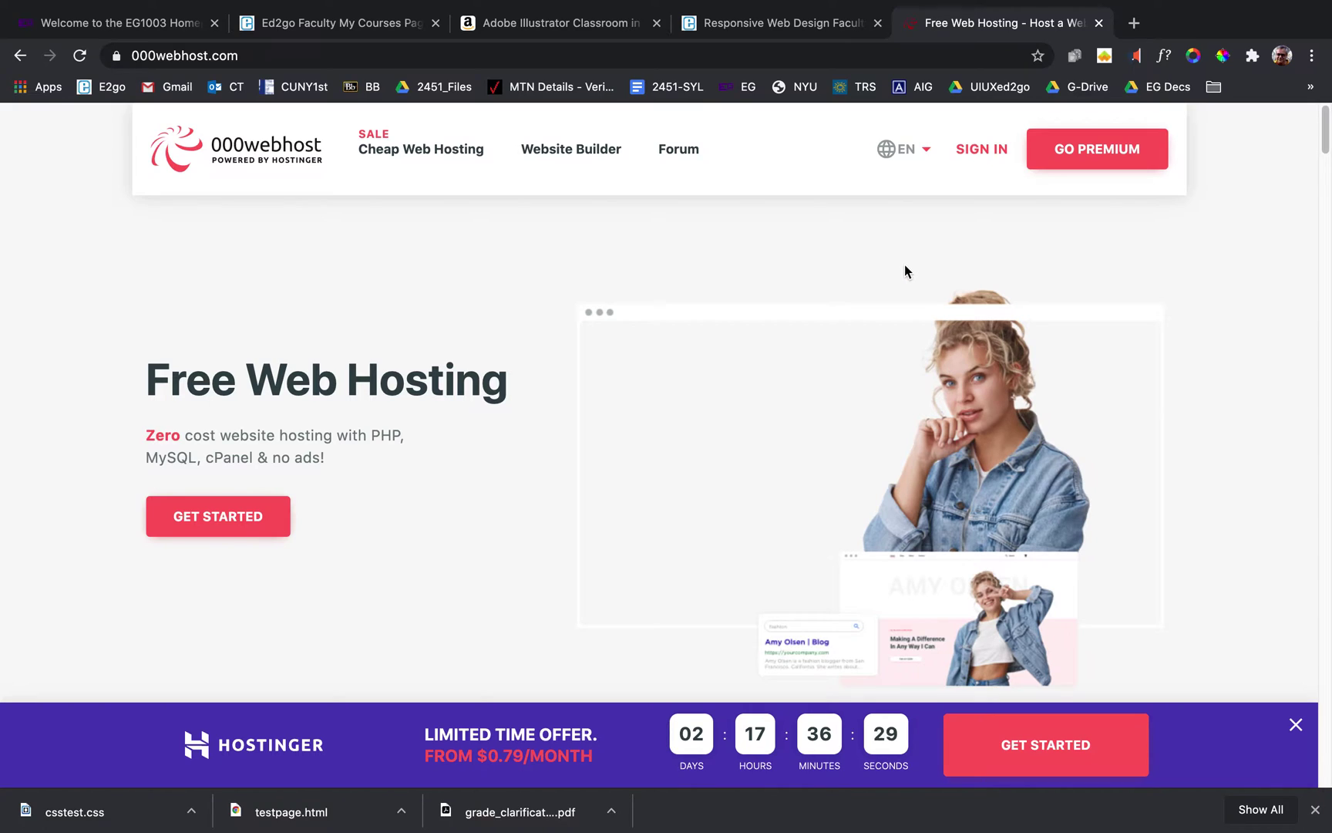
Jump from the home page to the hosting plans table, with Free Web Hosting at $0/mo.
click(244, 524)
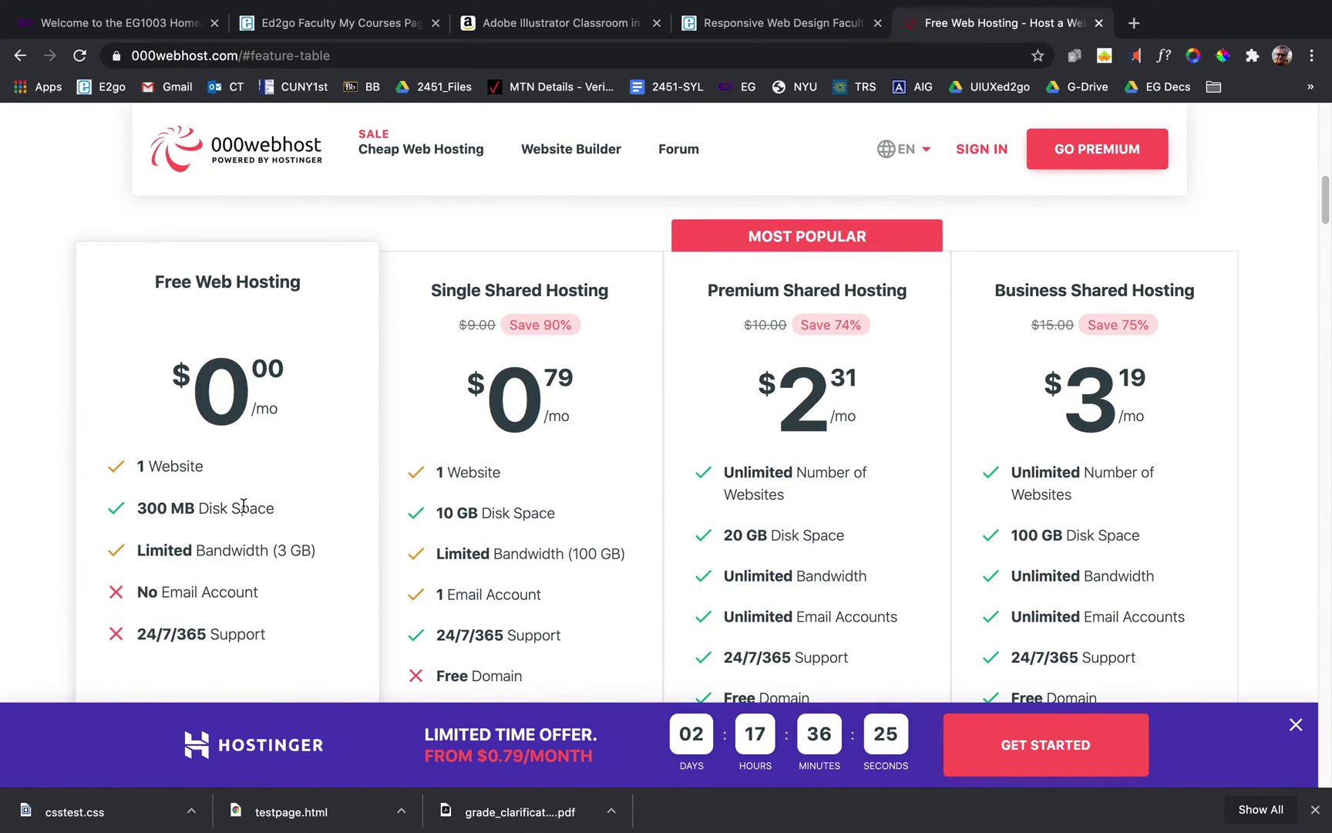
scroll(243, 529, down, 3)
scroll(326, 474, up, 2)
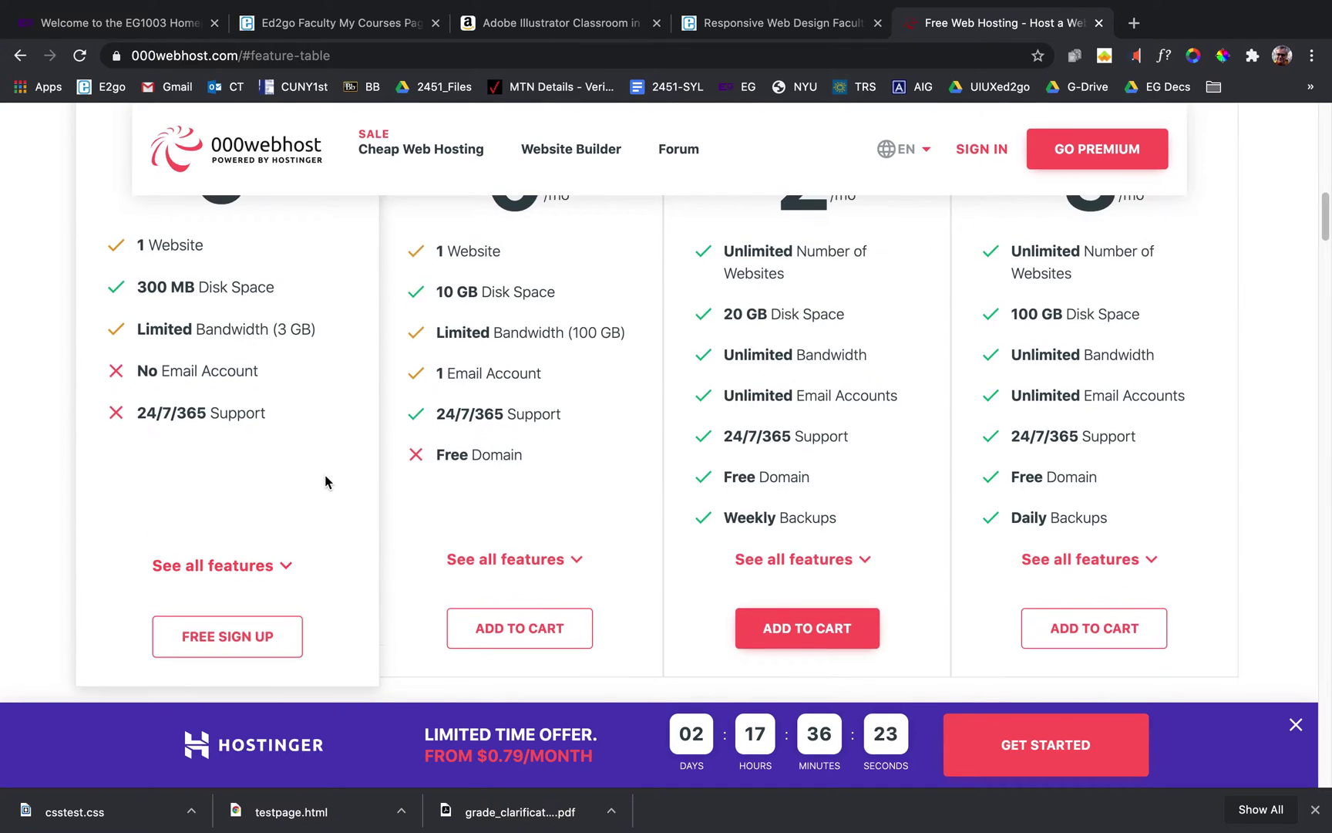
scroll(326, 482, up, 2)
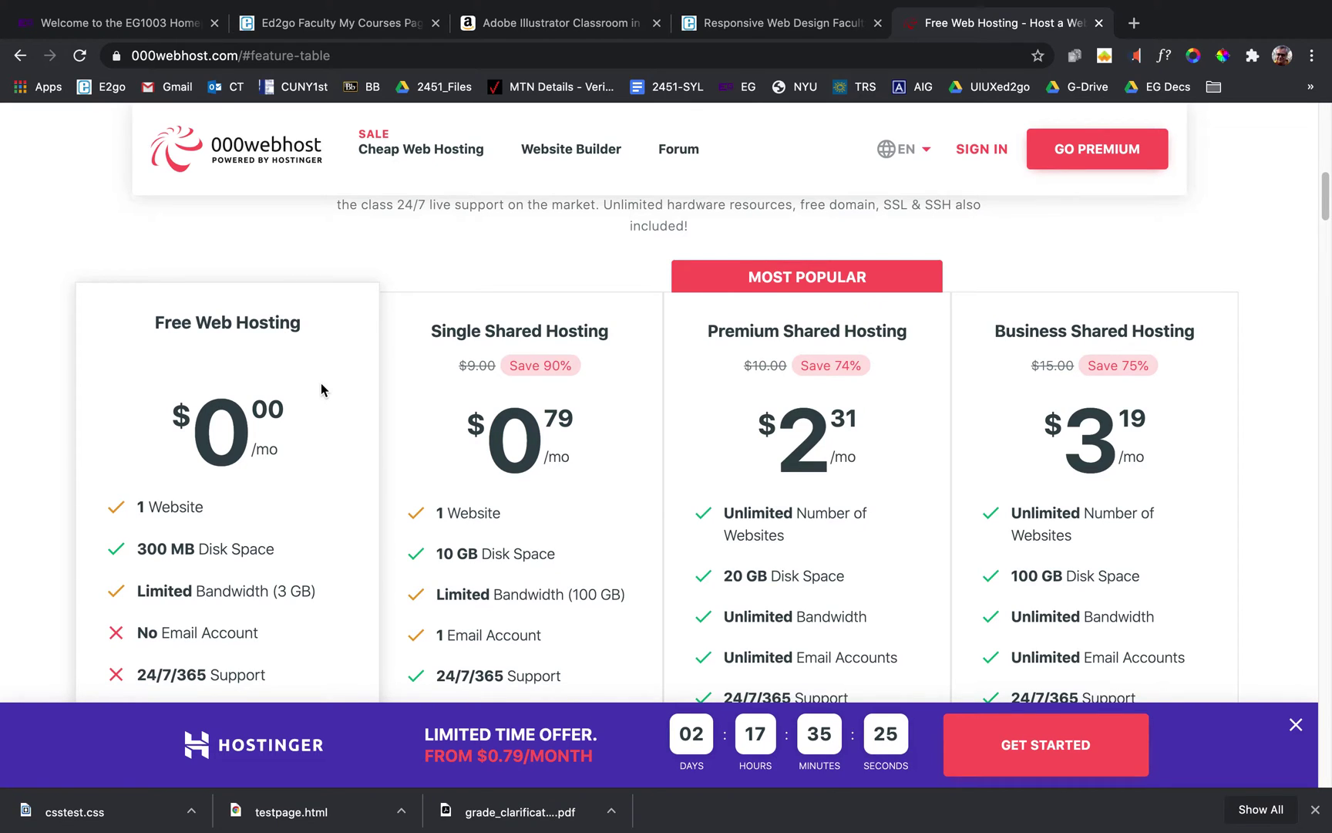
scroll(321, 382, down, 3)
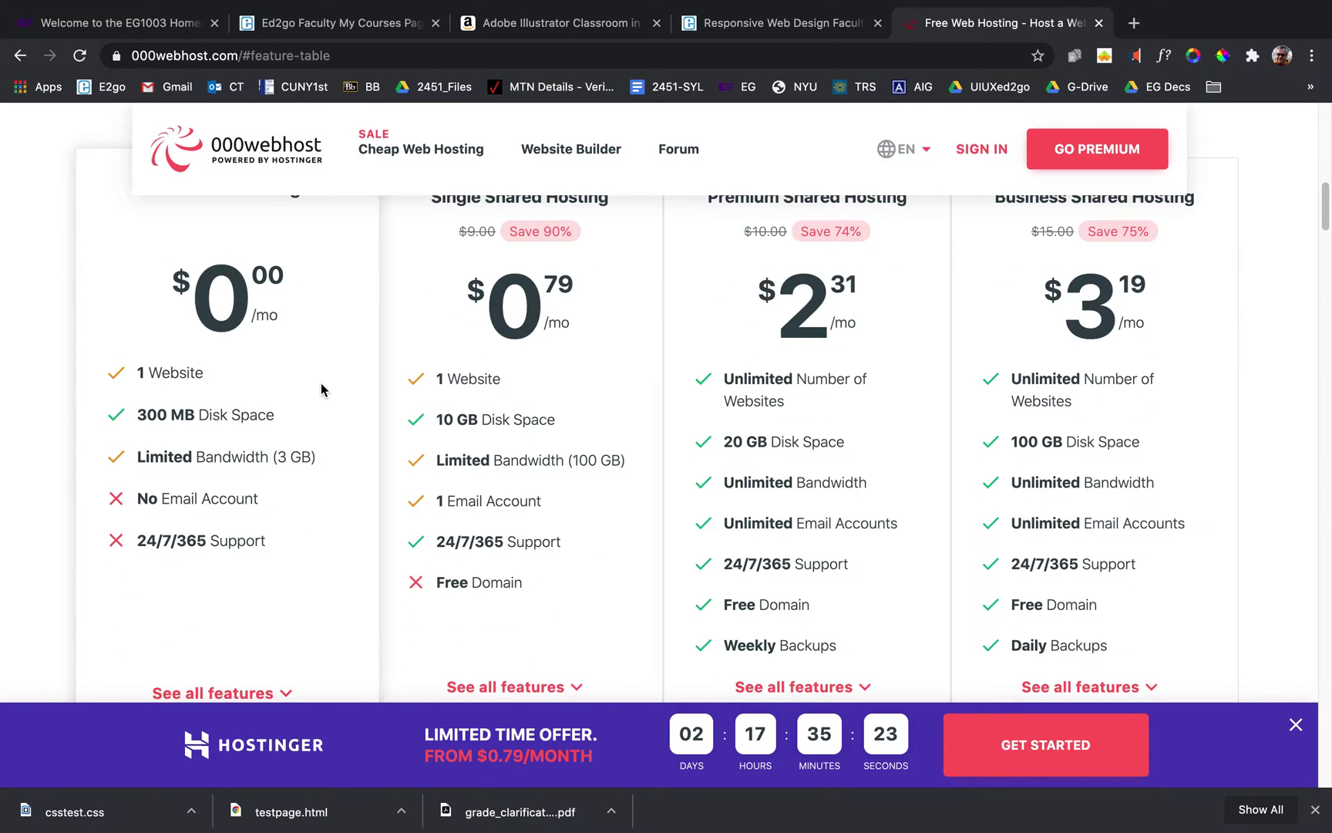
scroll(321, 382, down, 5)
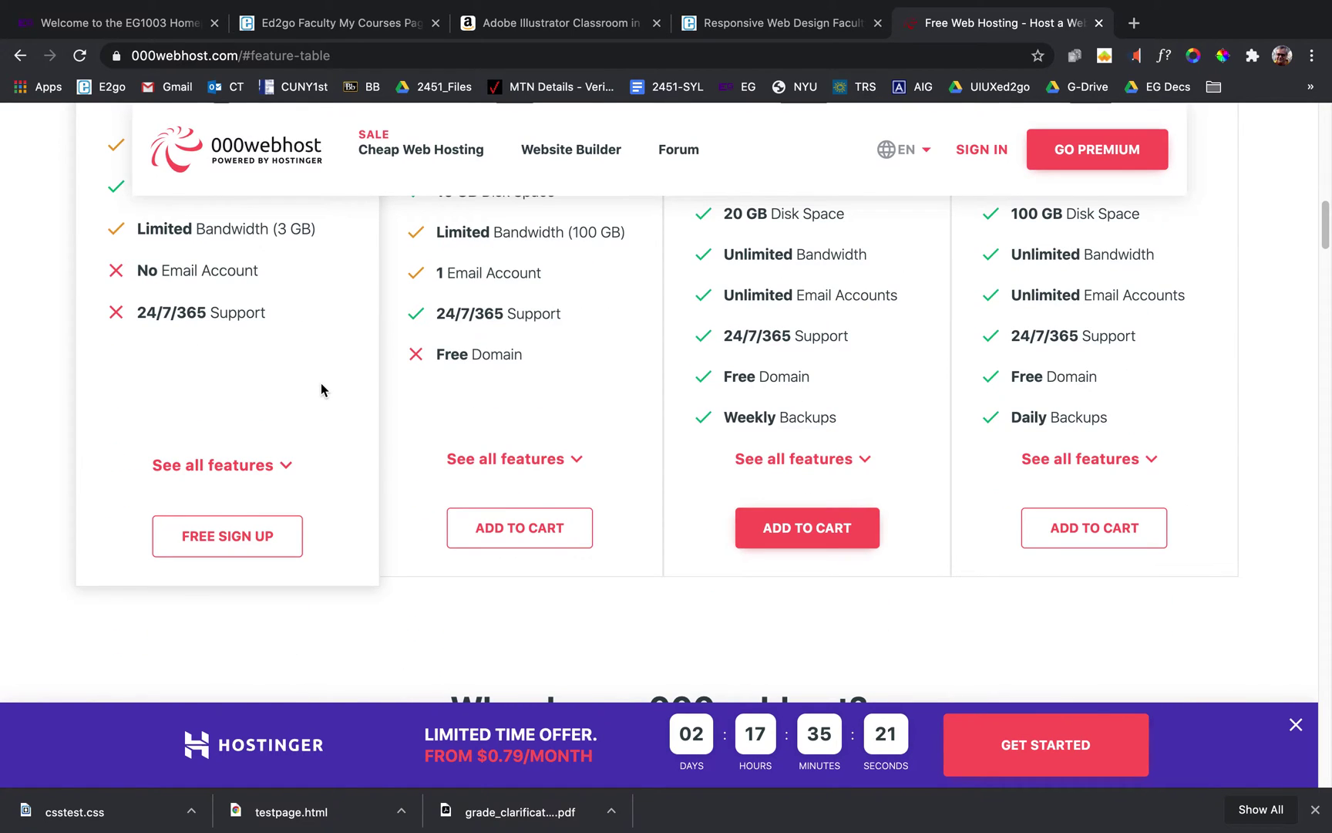
Register a free account with the email address and a repeated password, saving the login in Chrome.
click(232, 535)
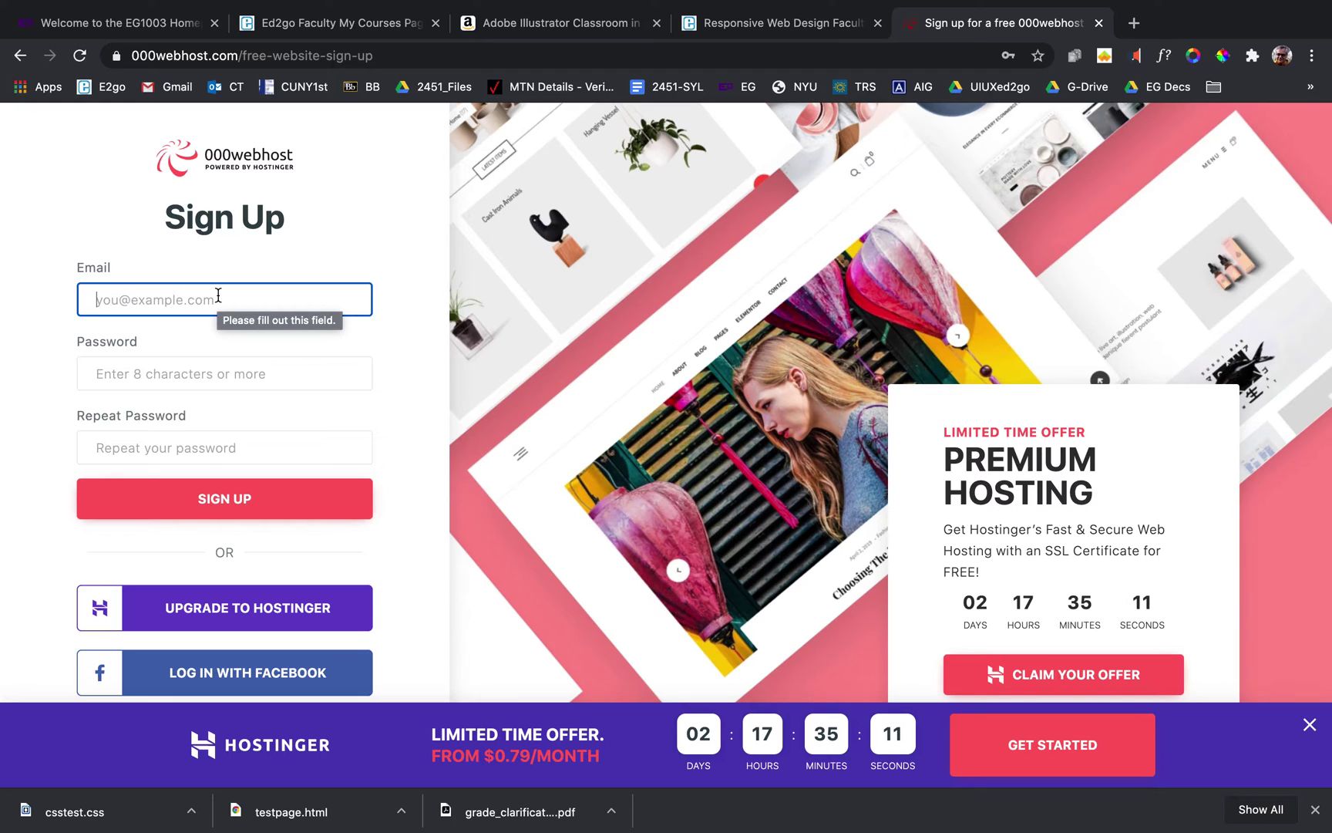
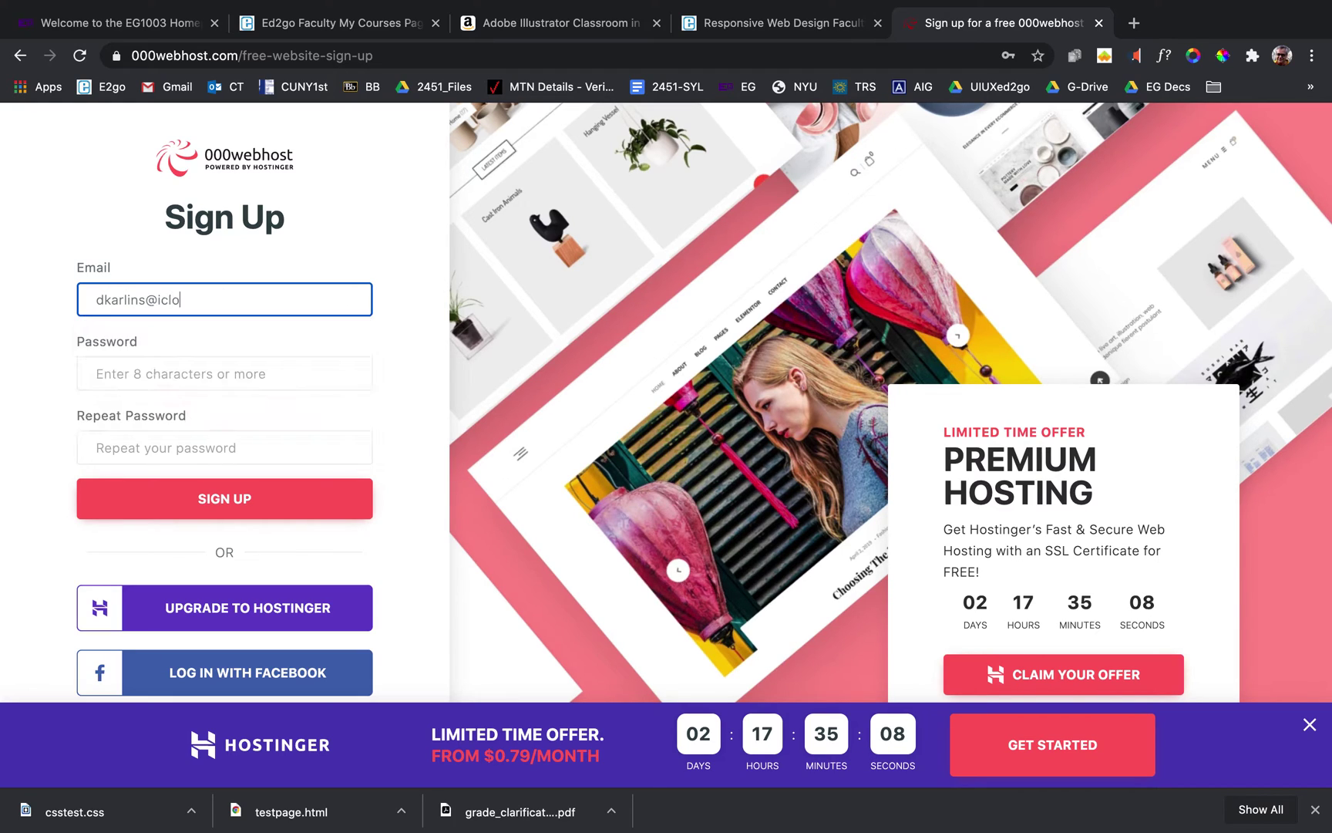
click(143, 376)
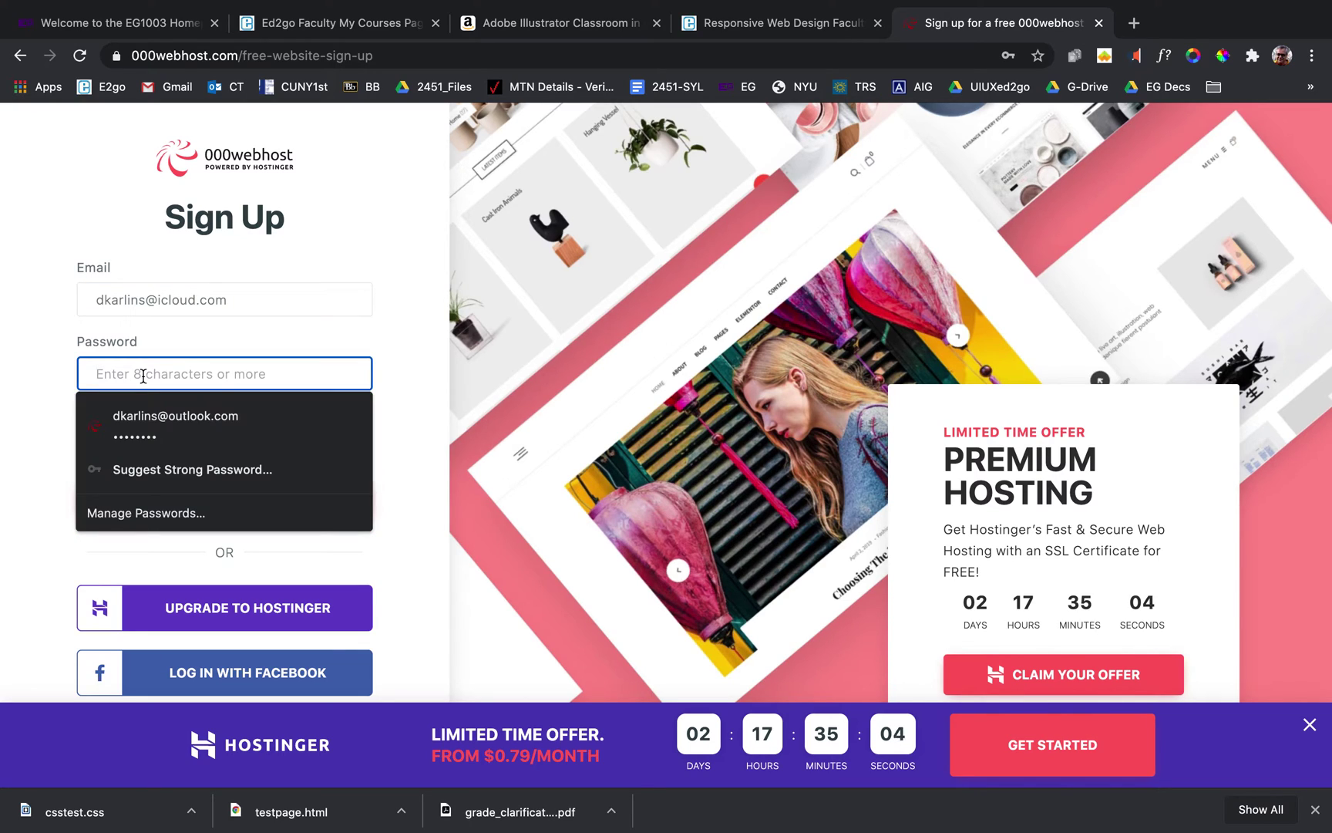
text(•••)
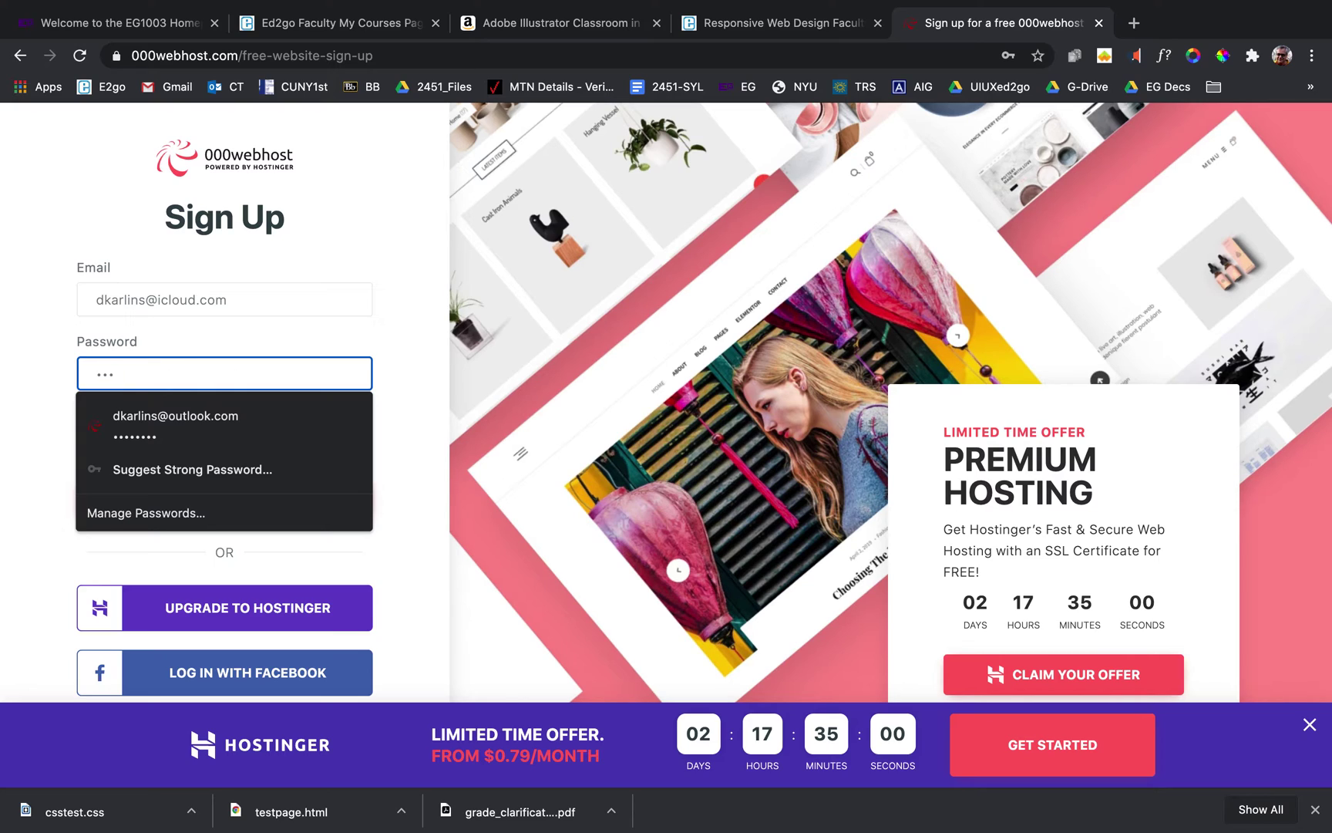
text(••••••)
key(Tab)
text(•••)
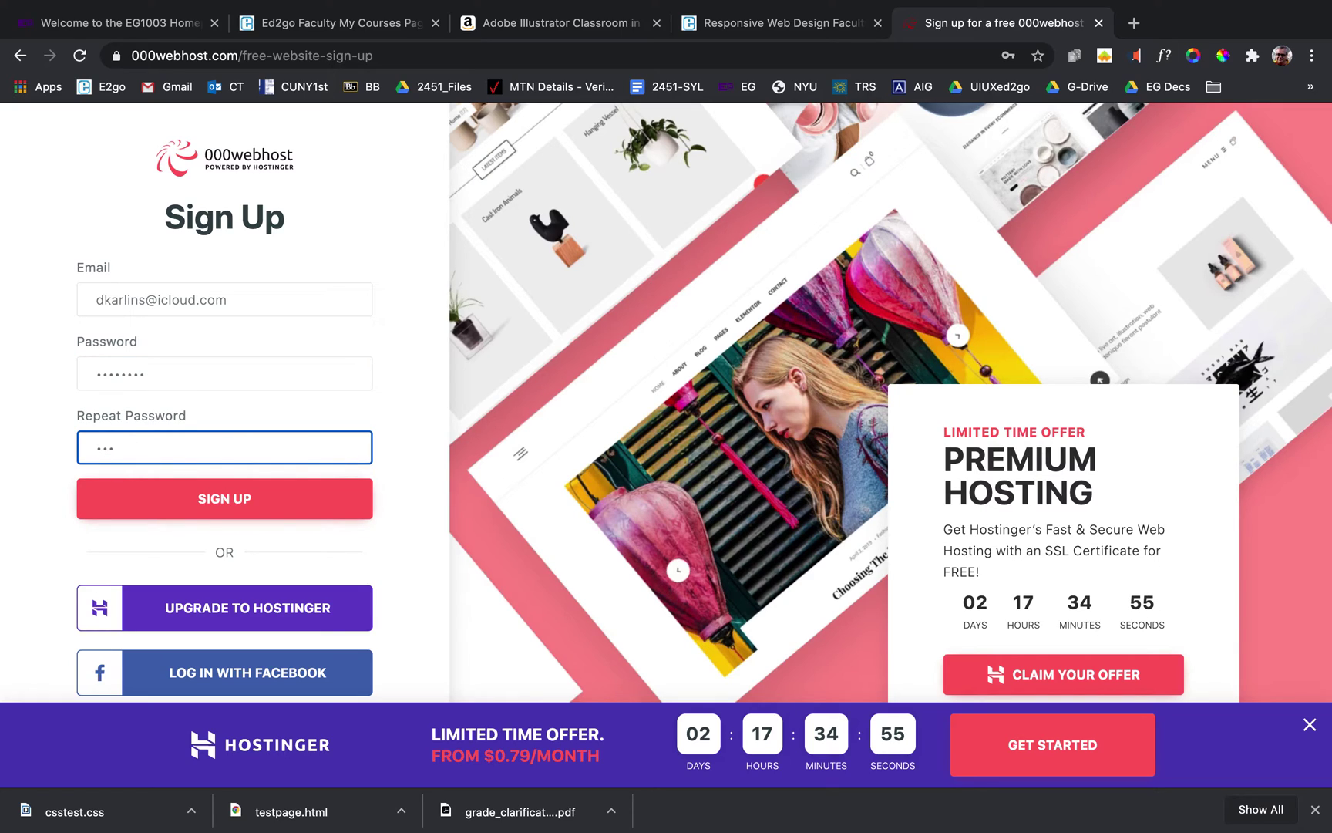
text(••••••)
click(158, 506)
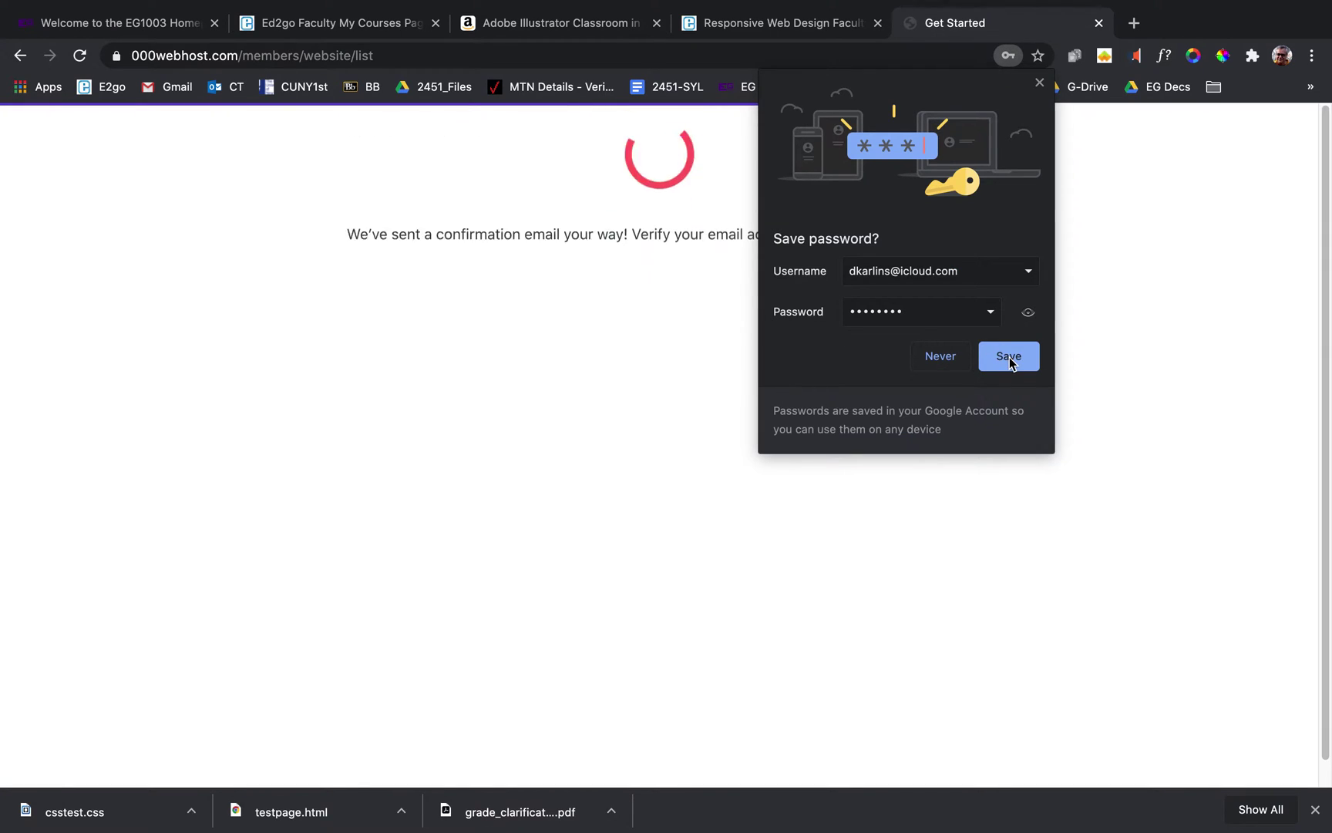
click(1009, 355)
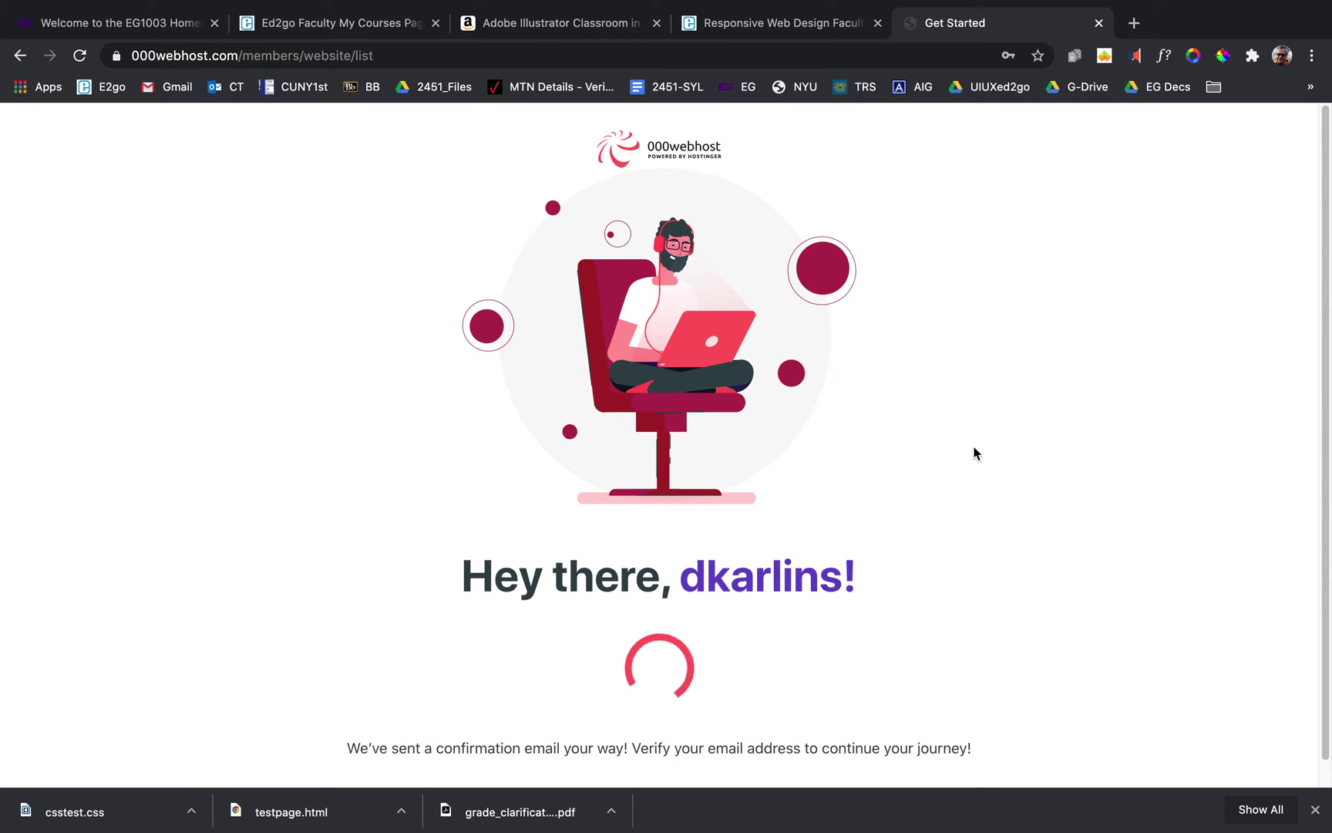
key(super+Tab)
key(super+Tab)
key(super+Tab)
key(super+Tab)
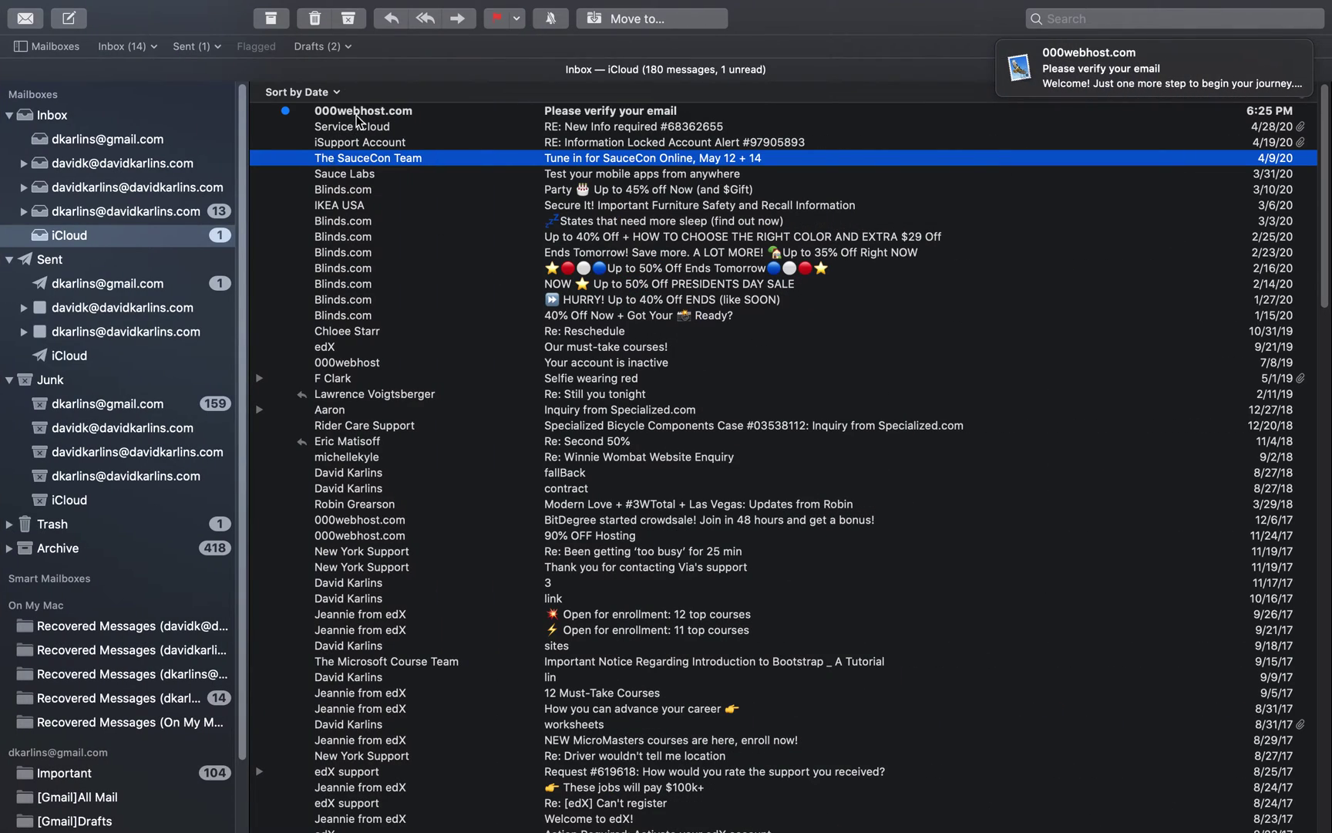
Open the 000webhost 'Please verify your email' message from the Inbox to verify the address.
click(356, 113)
double_click(356, 116)
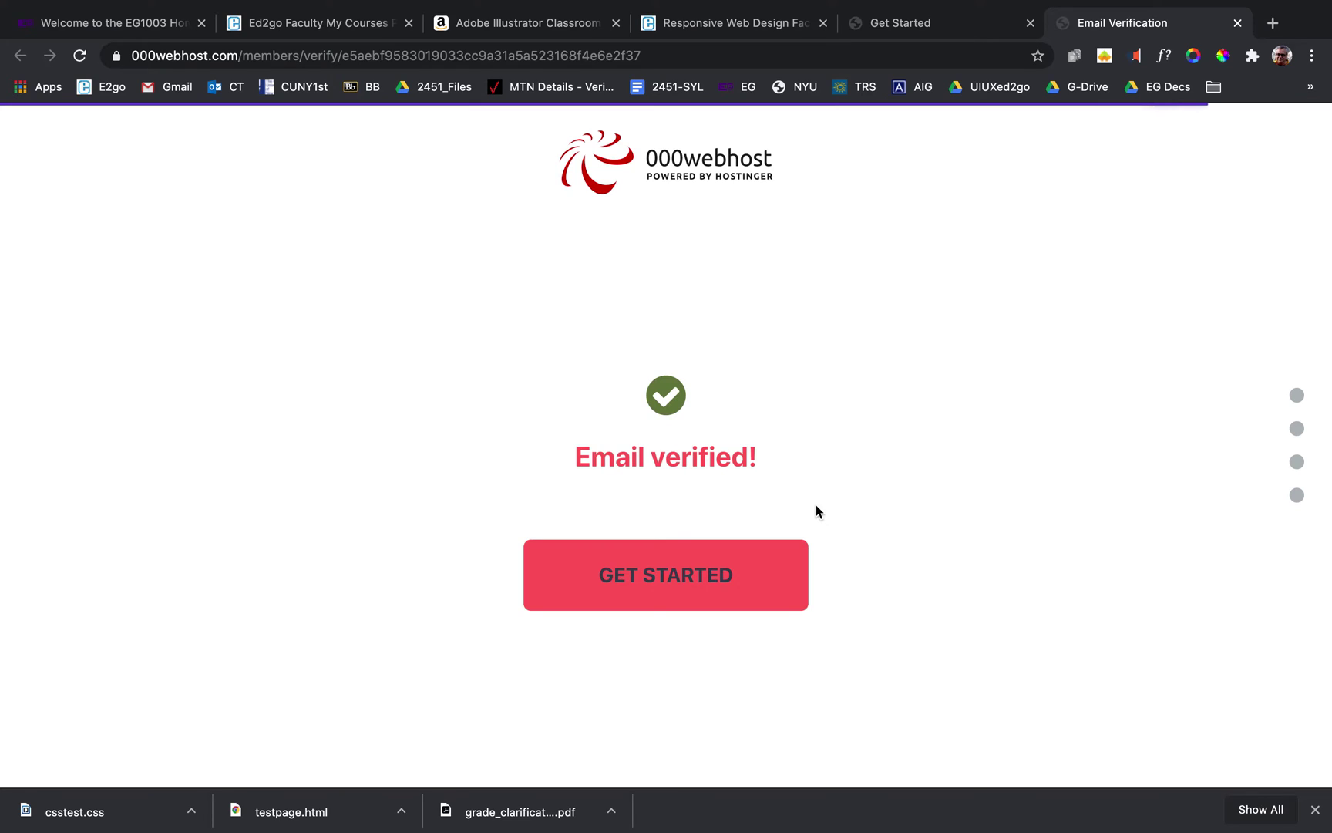
Start account setup, pick Other as the site's purpose, and skip the Chrome recommendation.
click(692, 588)
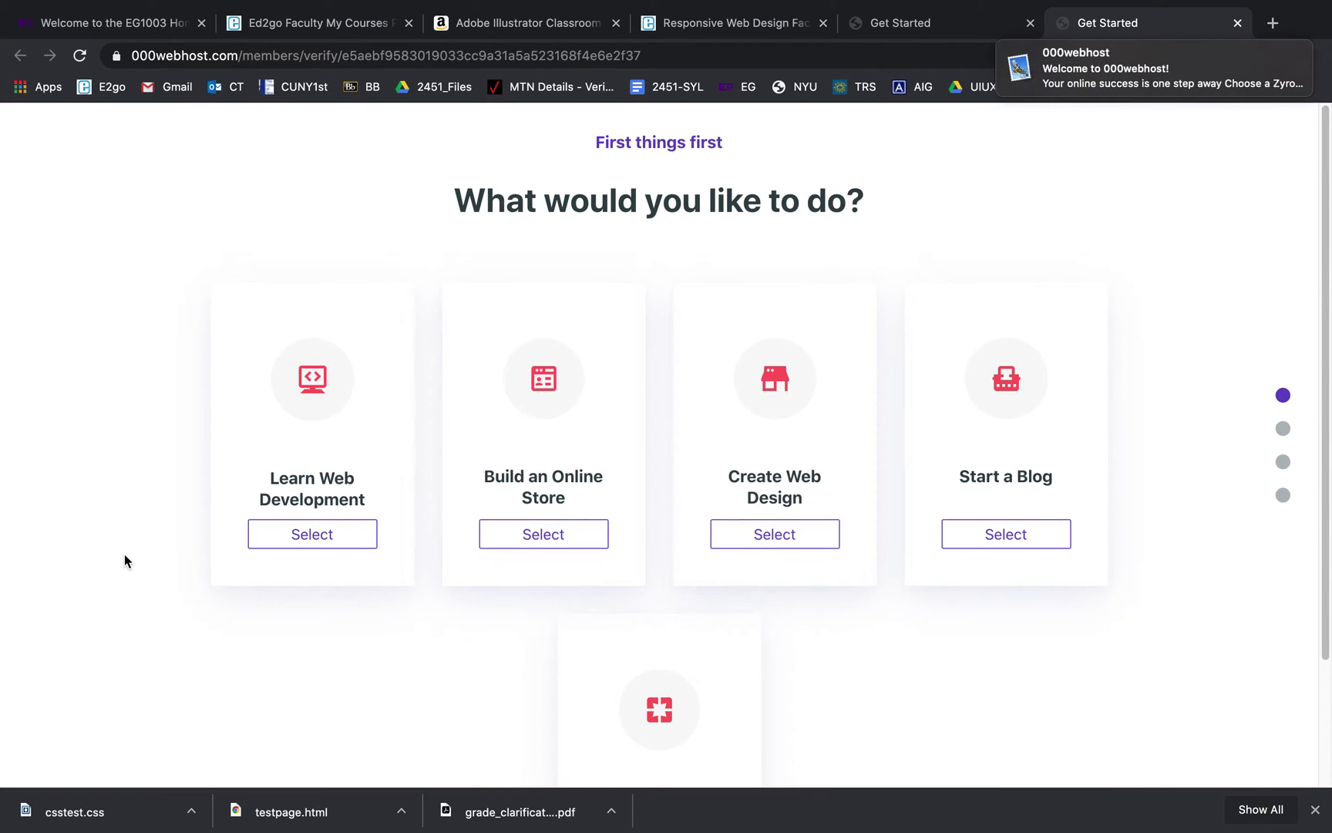
scroll(124, 553, down, 3)
scroll(124, 553, down, 1)
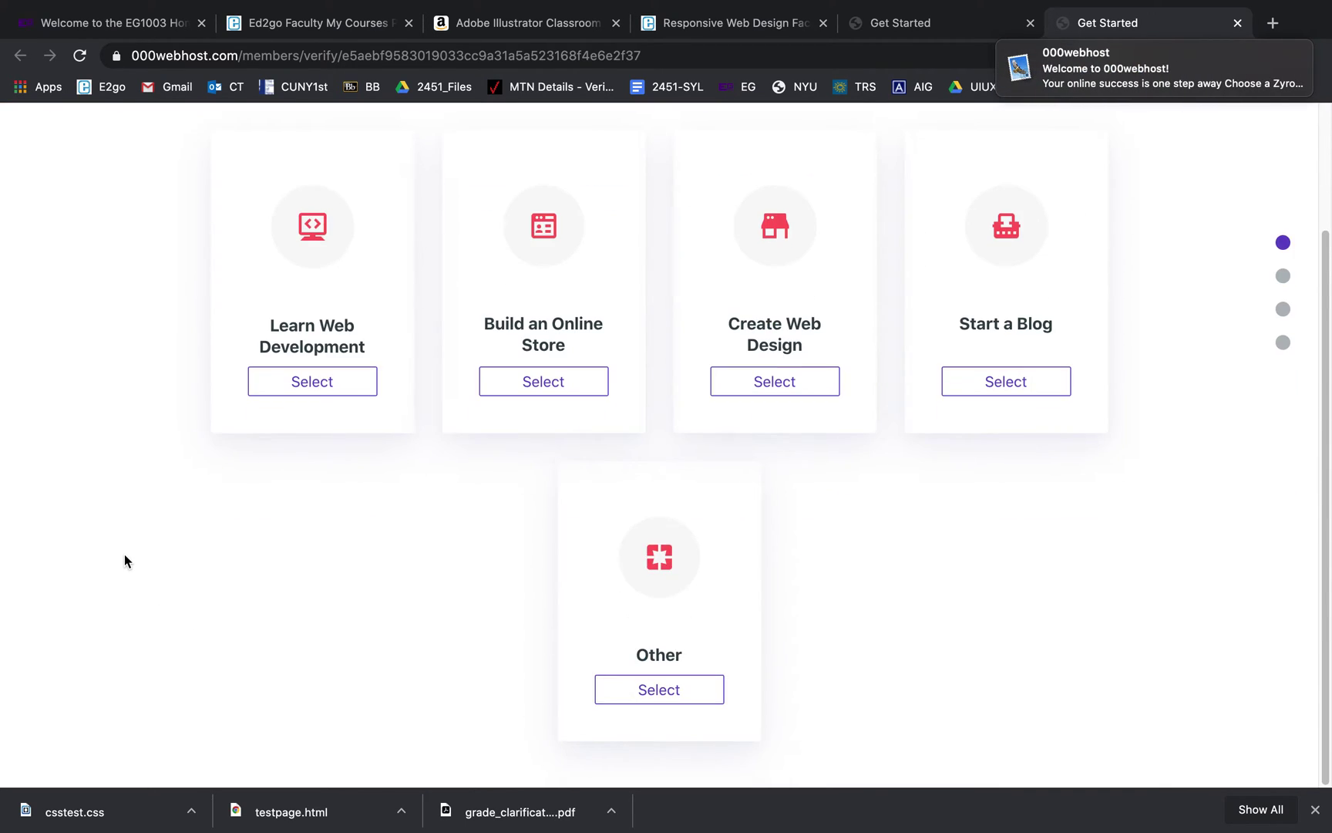
click(650, 698)
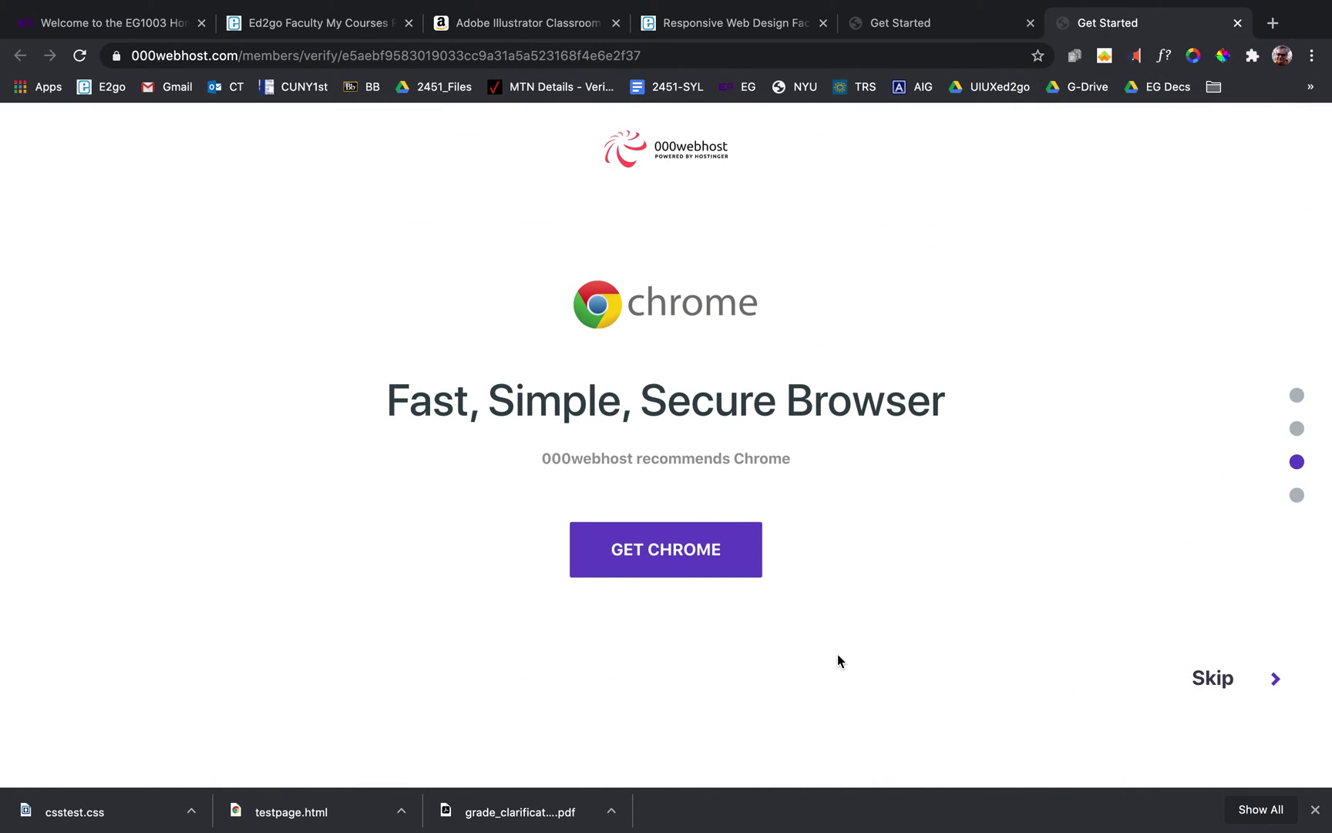
click(1224, 680)
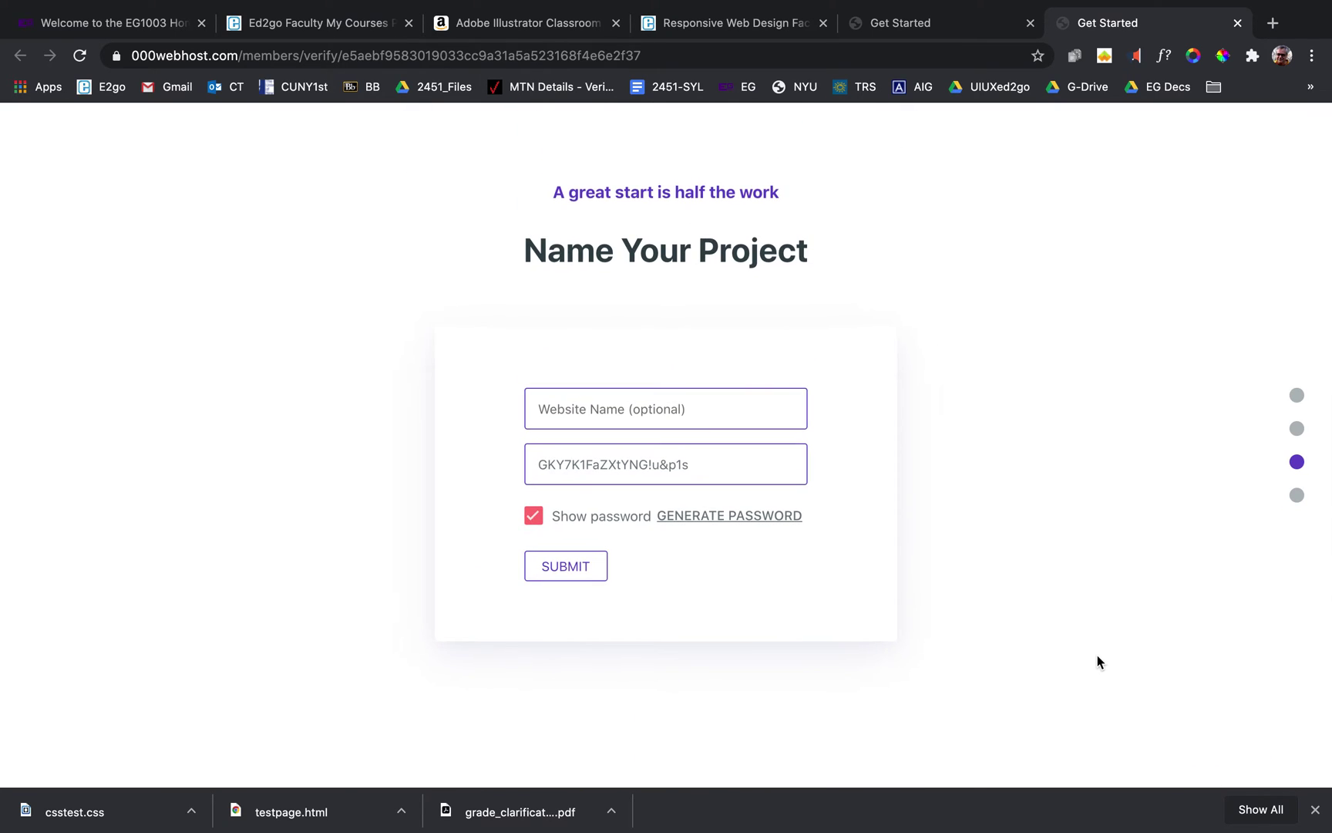
Generate a hidden project password, leave Website Name blank, and submit the project.
click(734, 513)
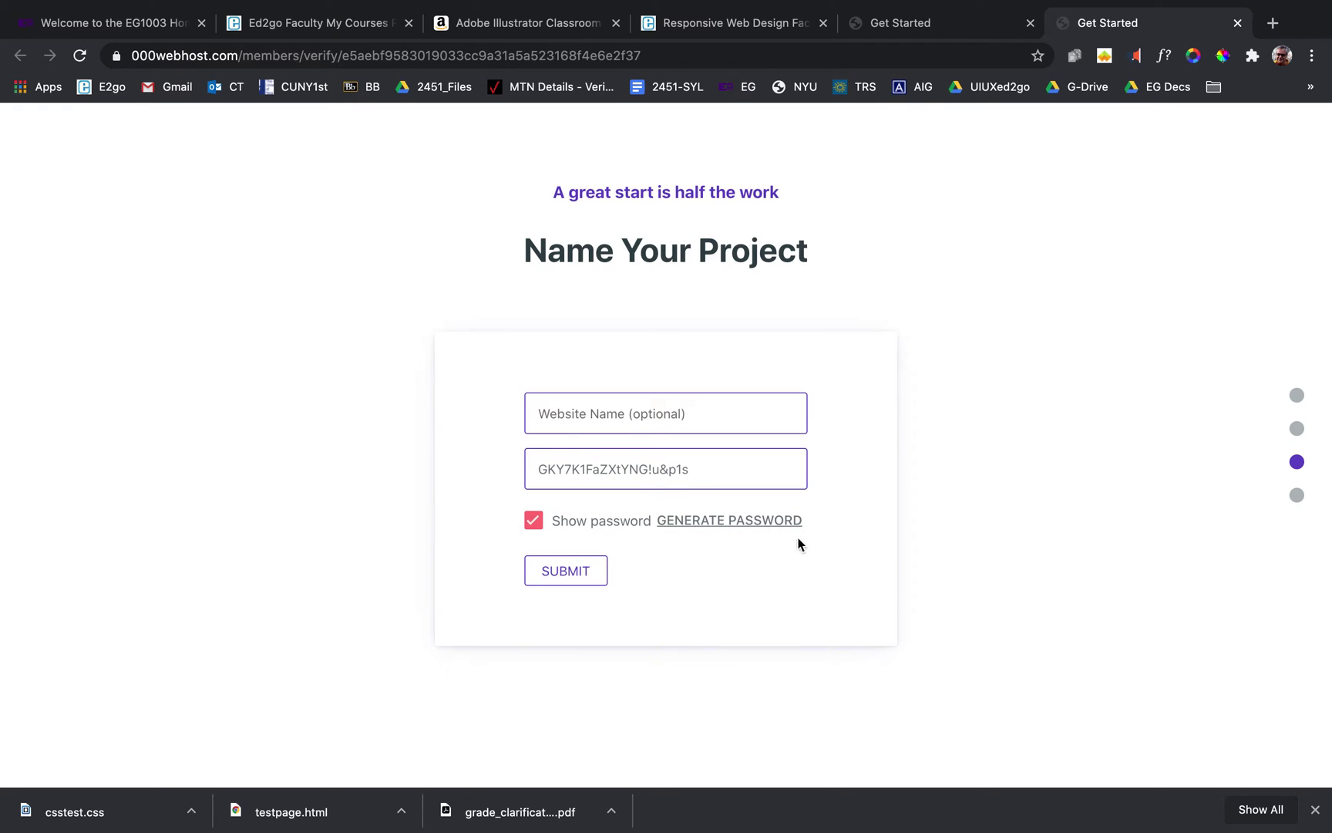
click(534, 529)
click(737, 524)
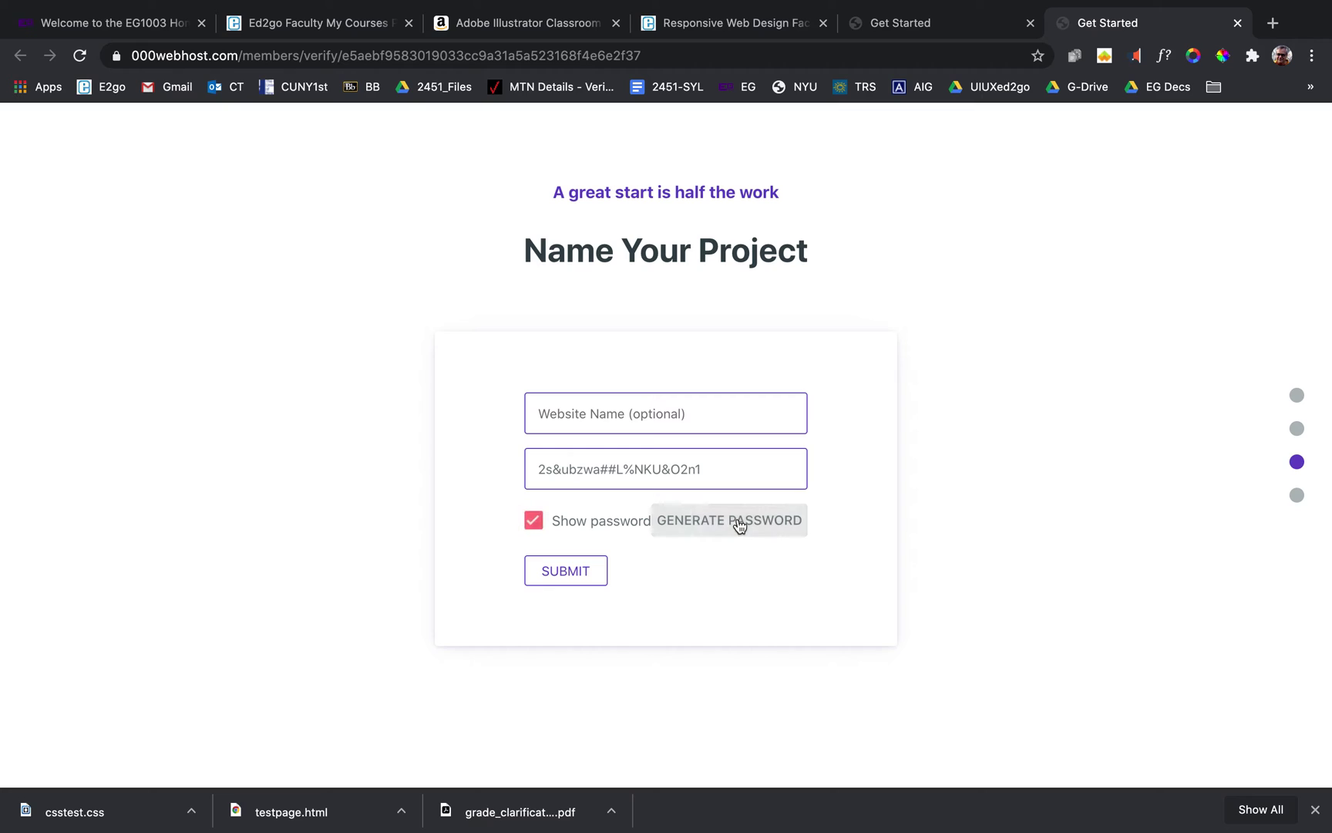
click(534, 522)
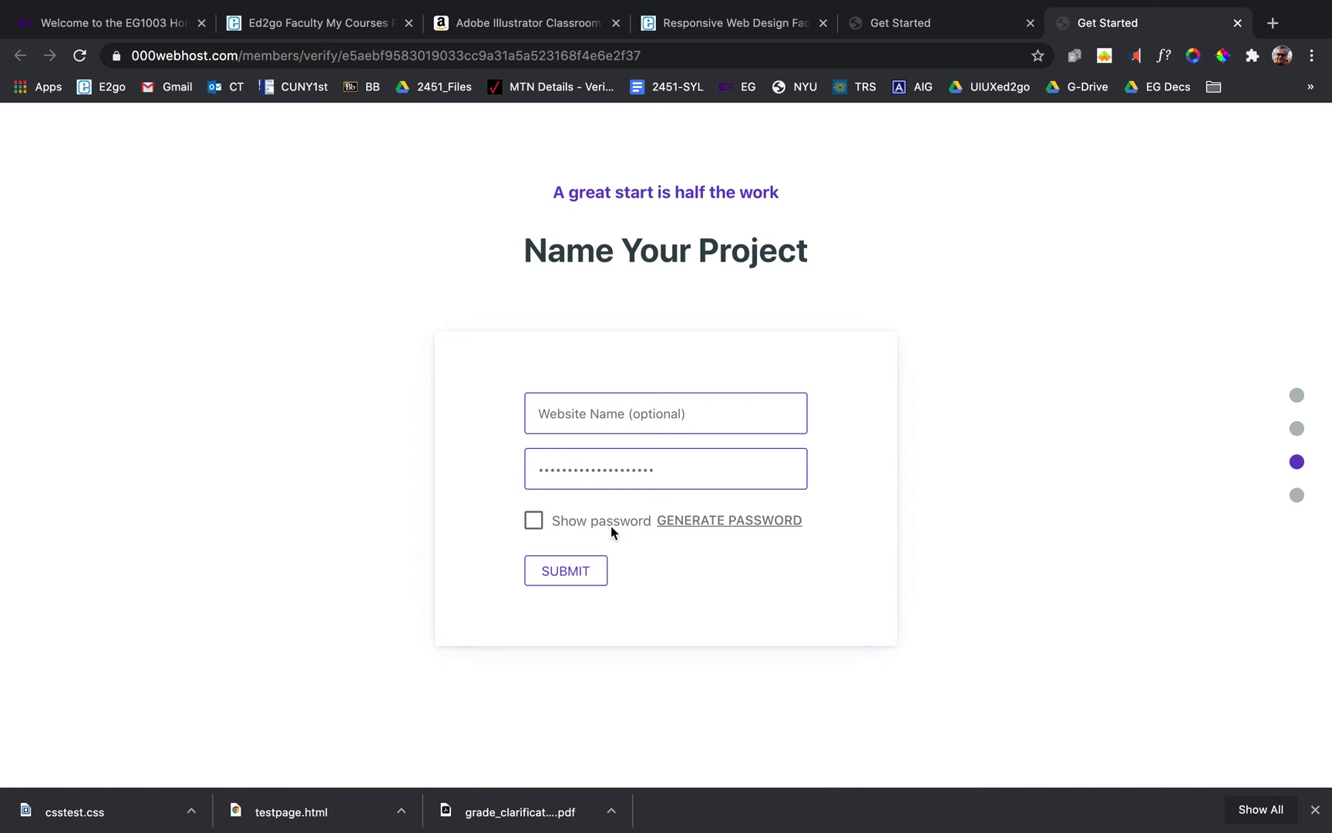
click(704, 520)
click(535, 521)
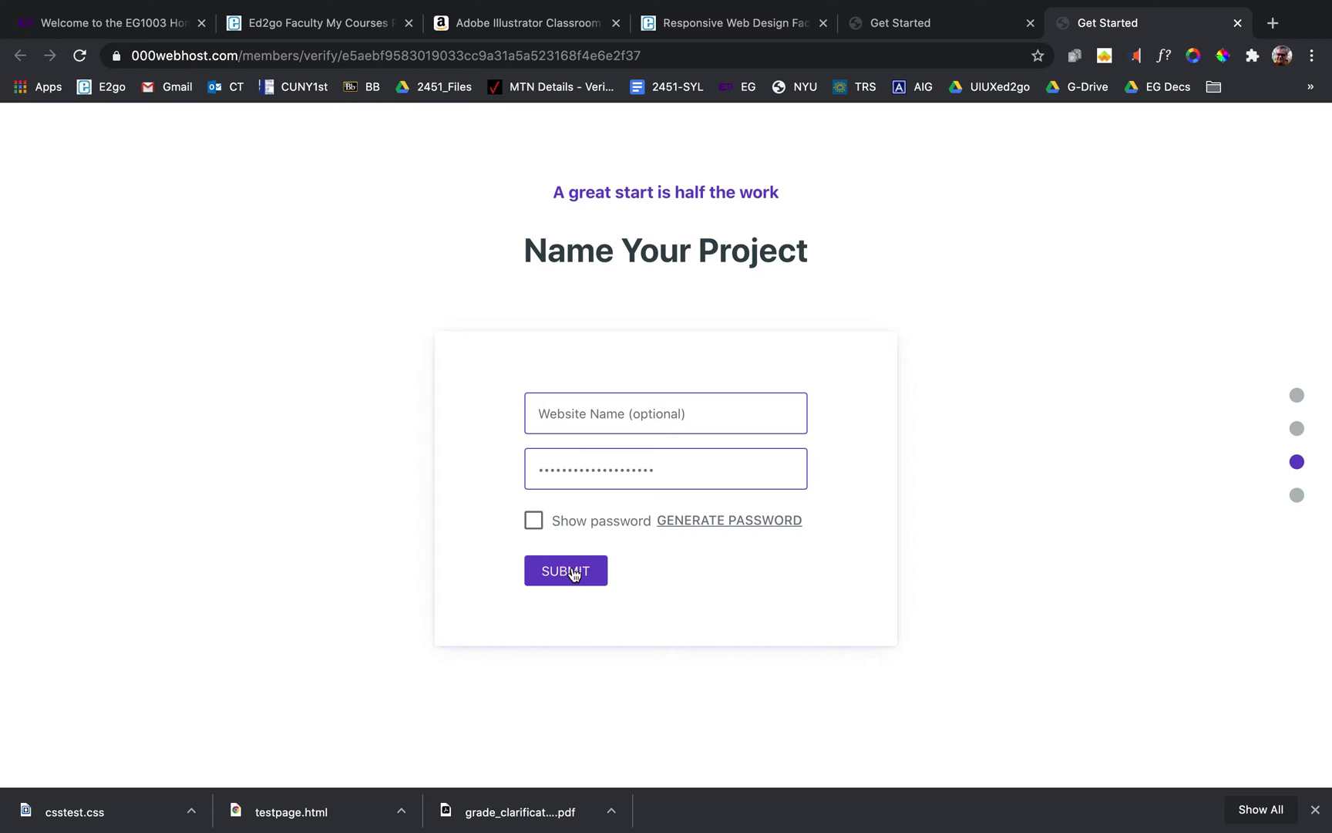
click(572, 574)
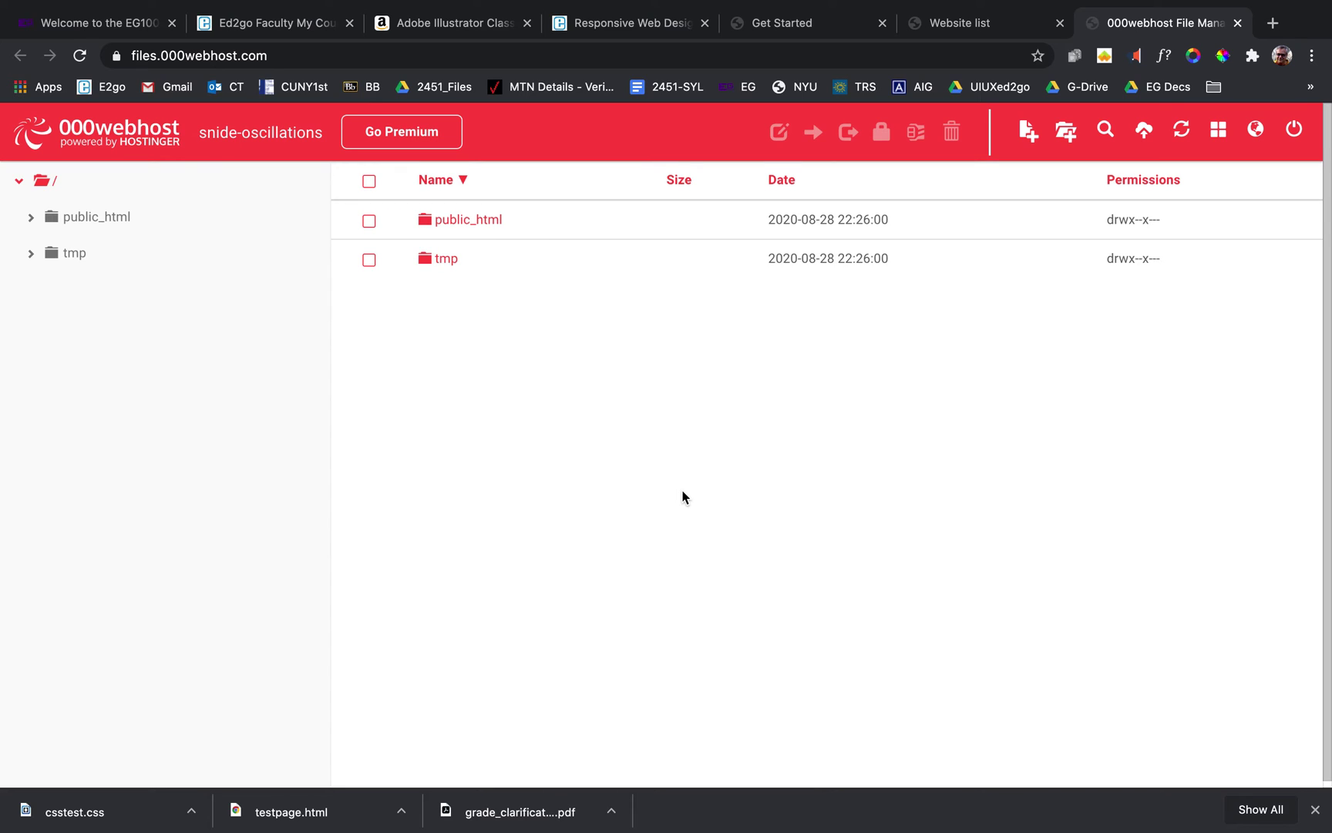
Open the public_html folder, containing only .htaccess, and bring up its upload dialog.
click(467, 223)
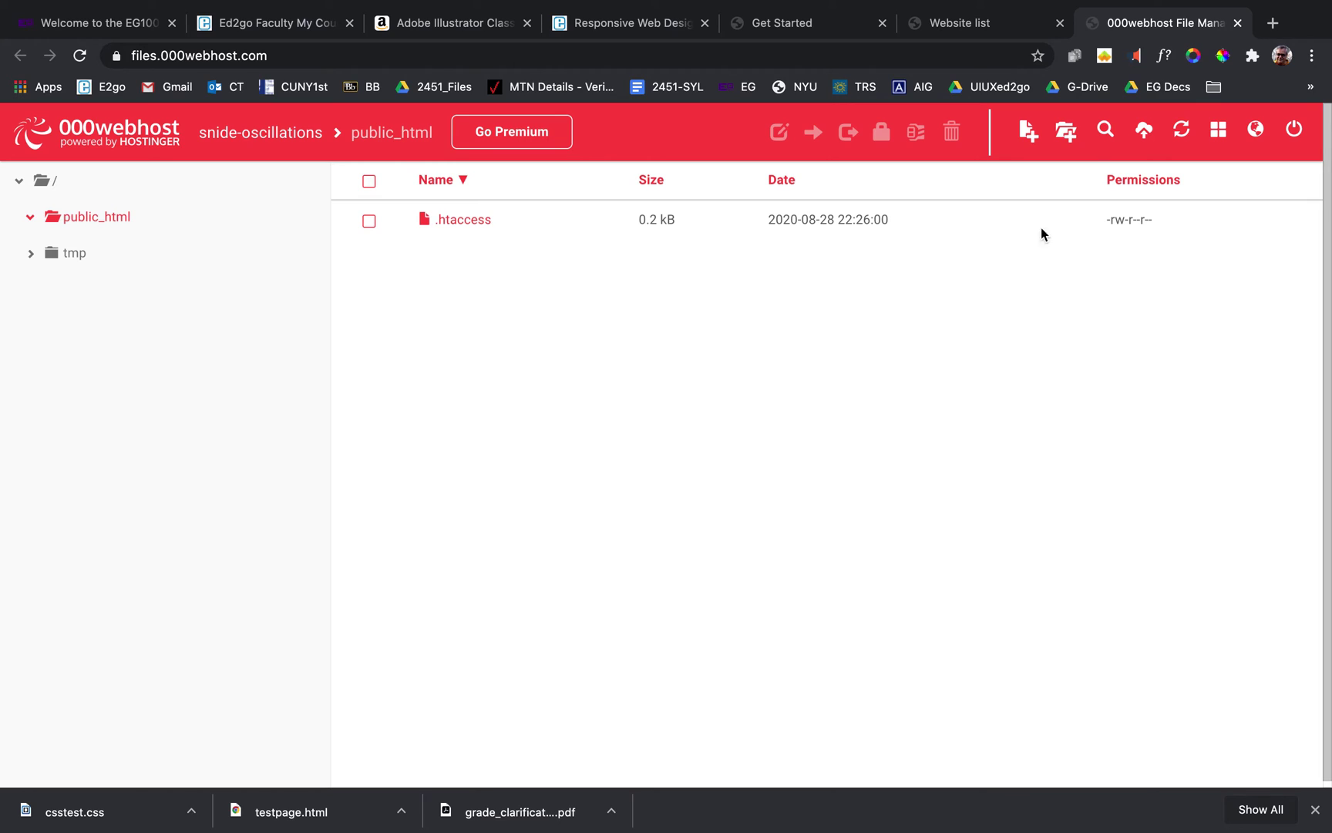
click(1144, 132)
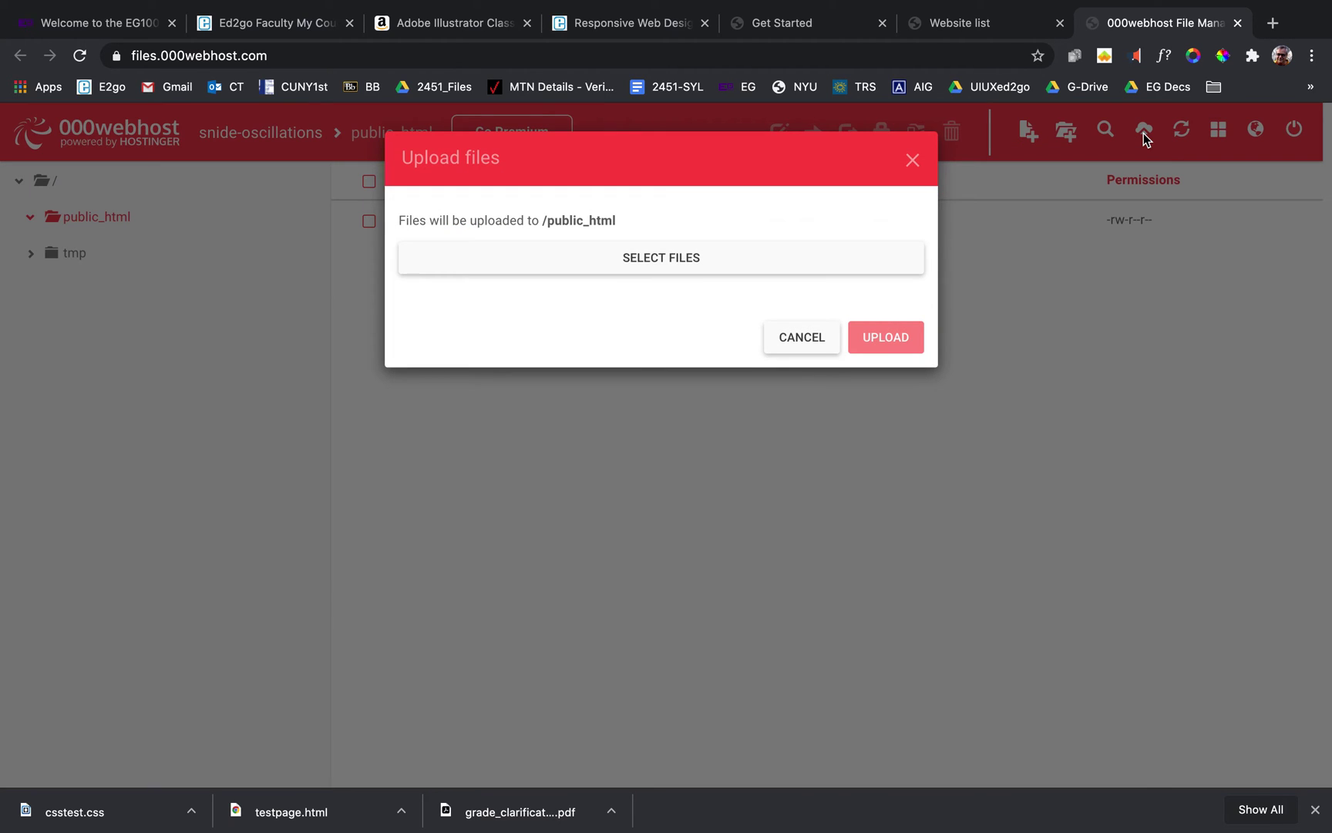
Upload test.html from the Desktop's class folder into public_html.
click(665, 257)
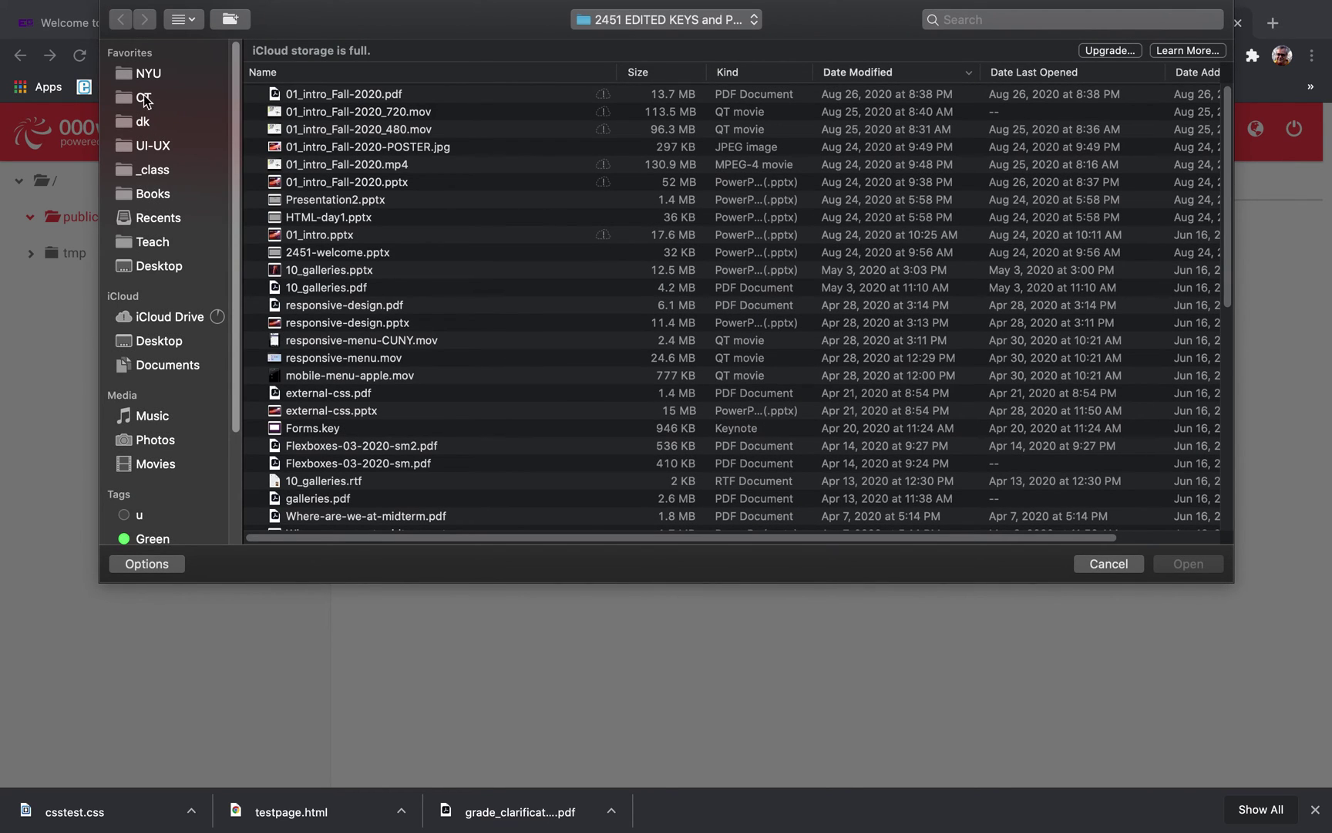
click(171, 269)
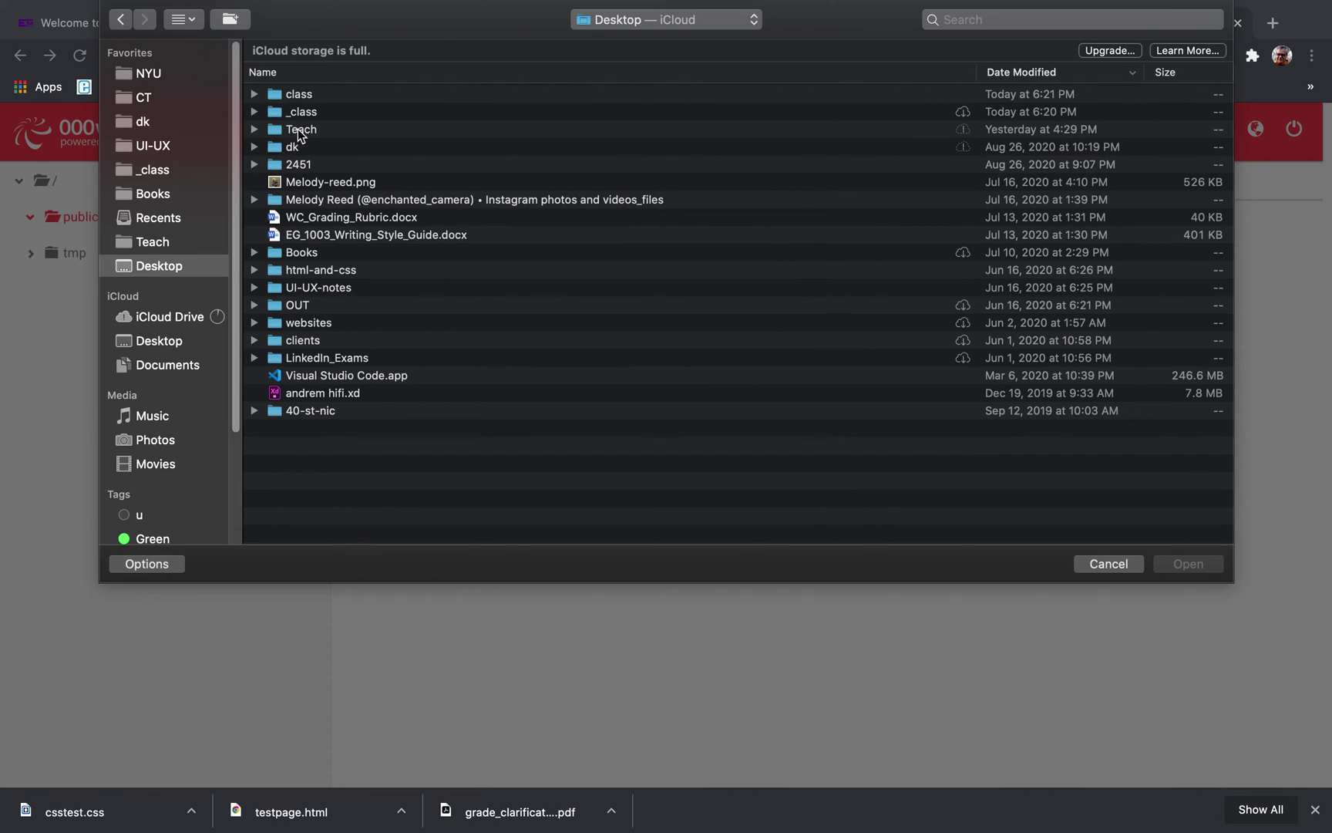
double_click(276, 98)
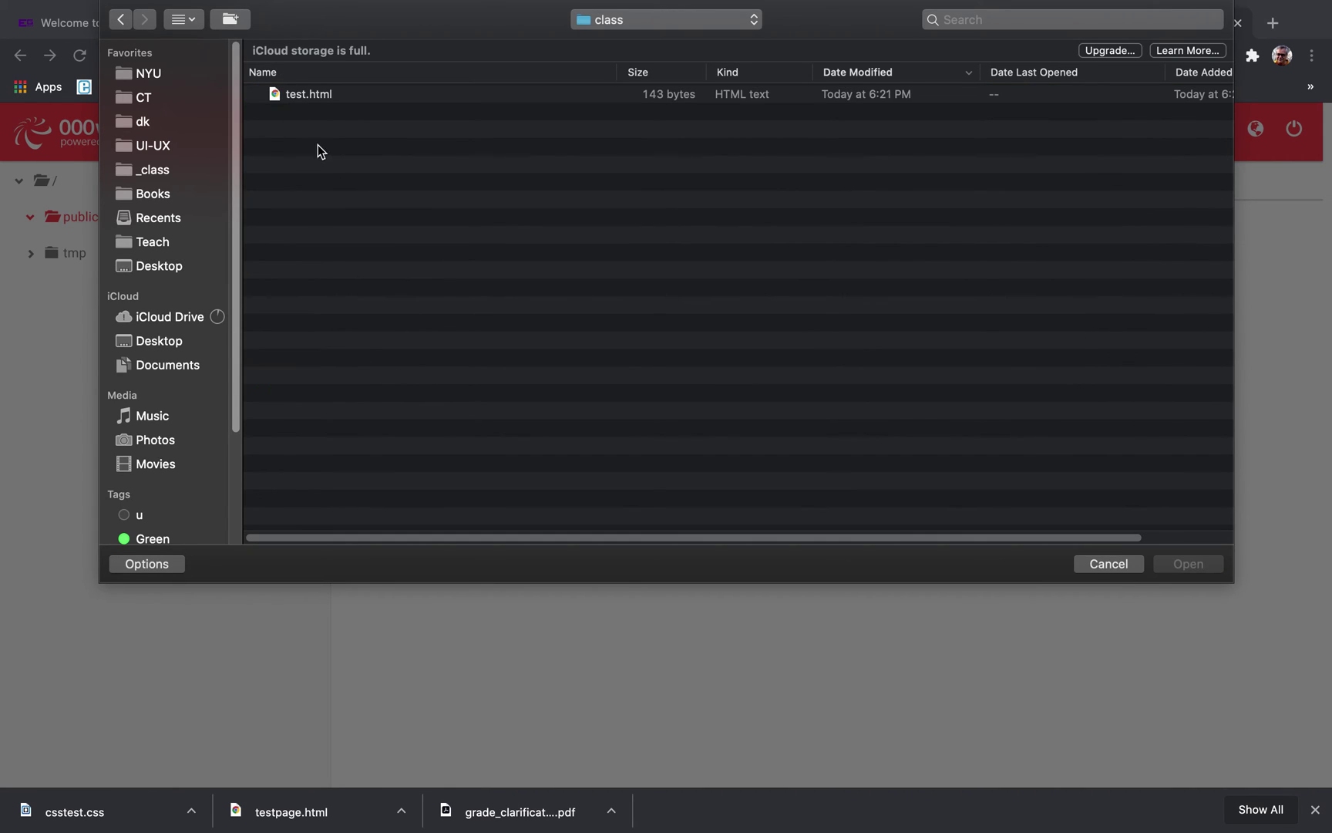
click(302, 97)
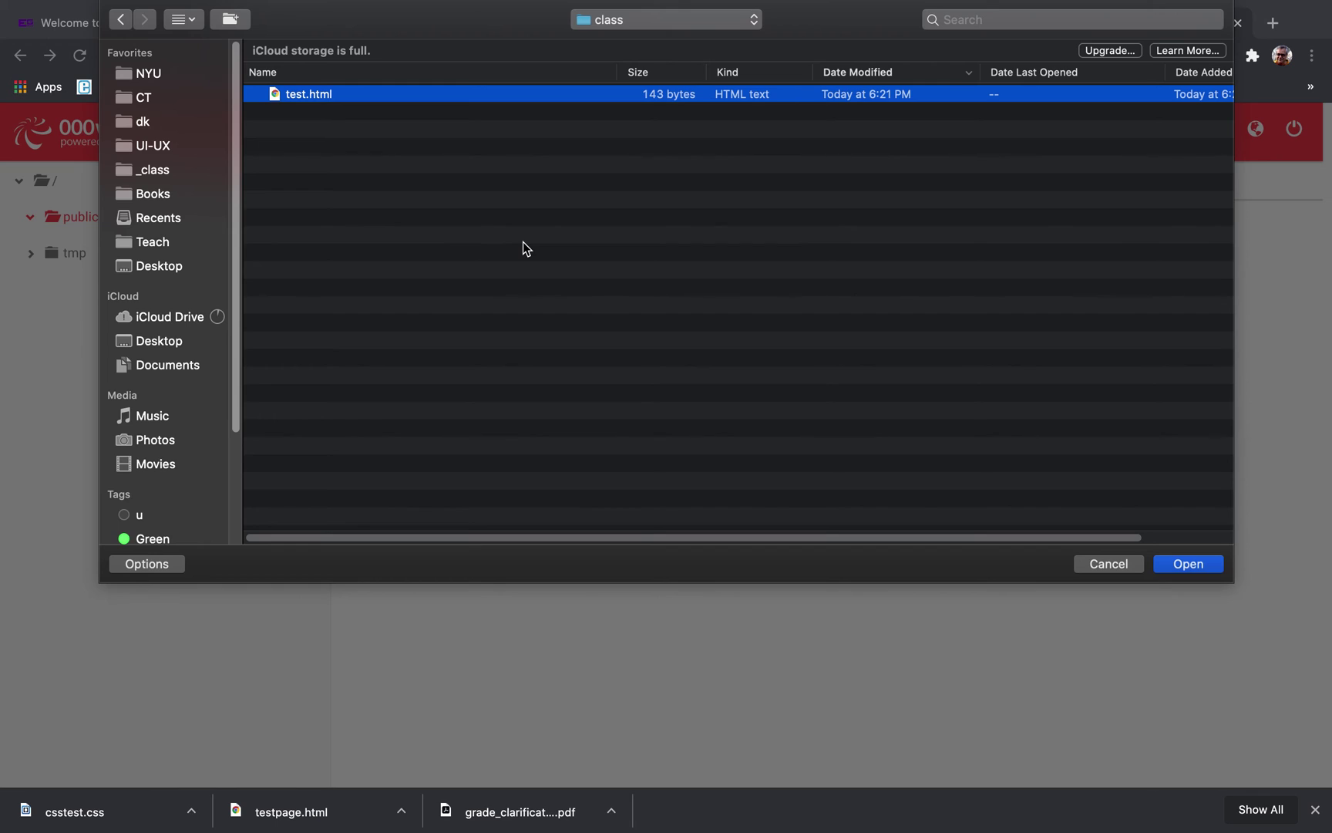
click(1184, 563)
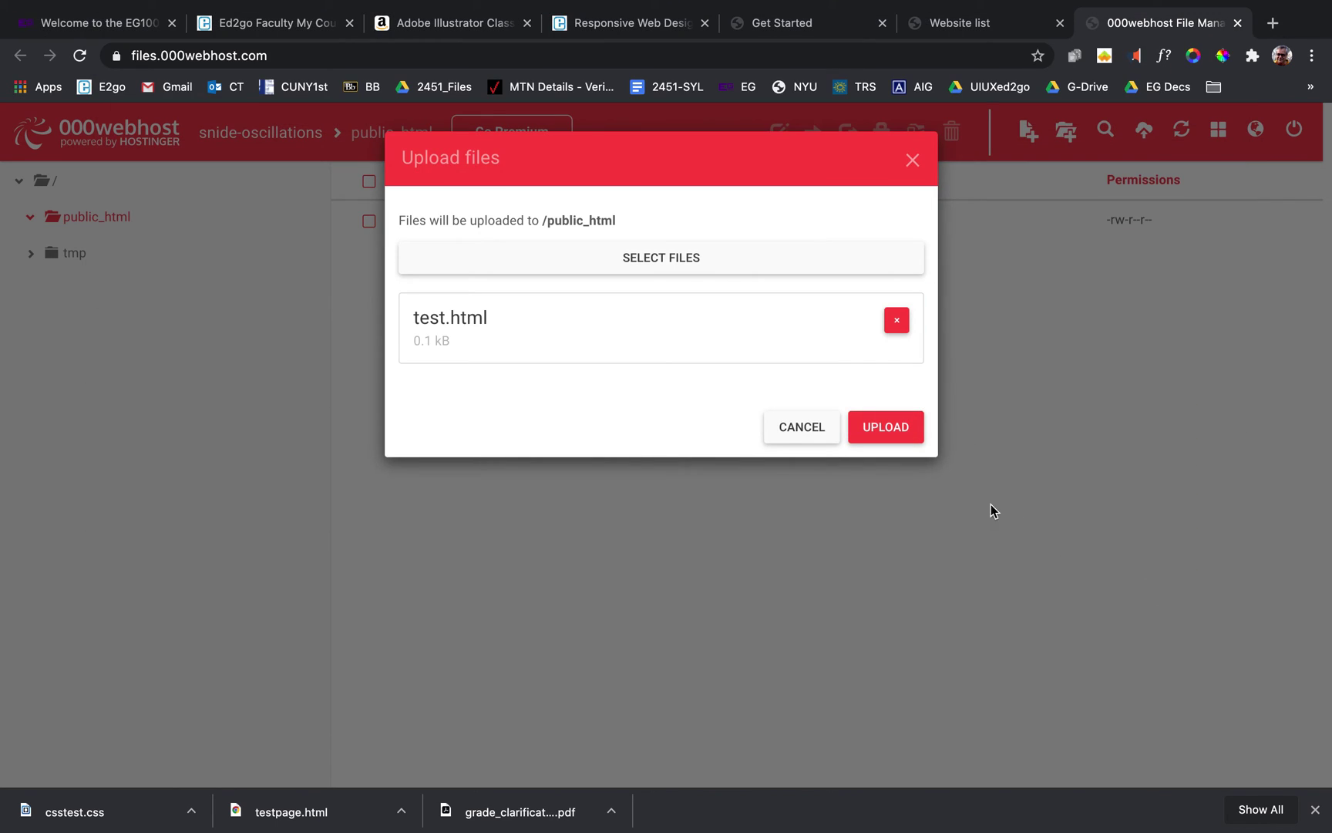
click(905, 446)
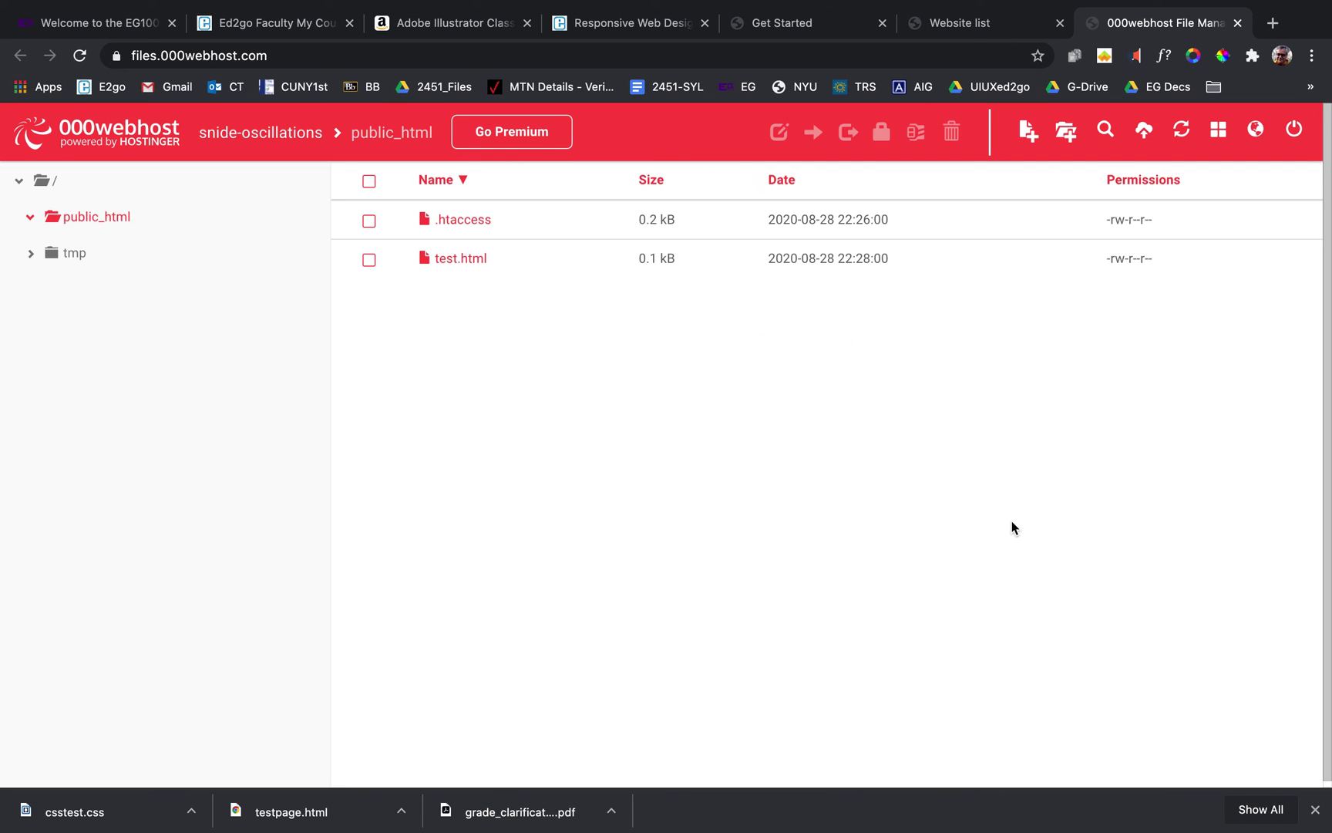
Open test.html live in a new tab, showing the heading 'This is my project'.
click(369, 261)
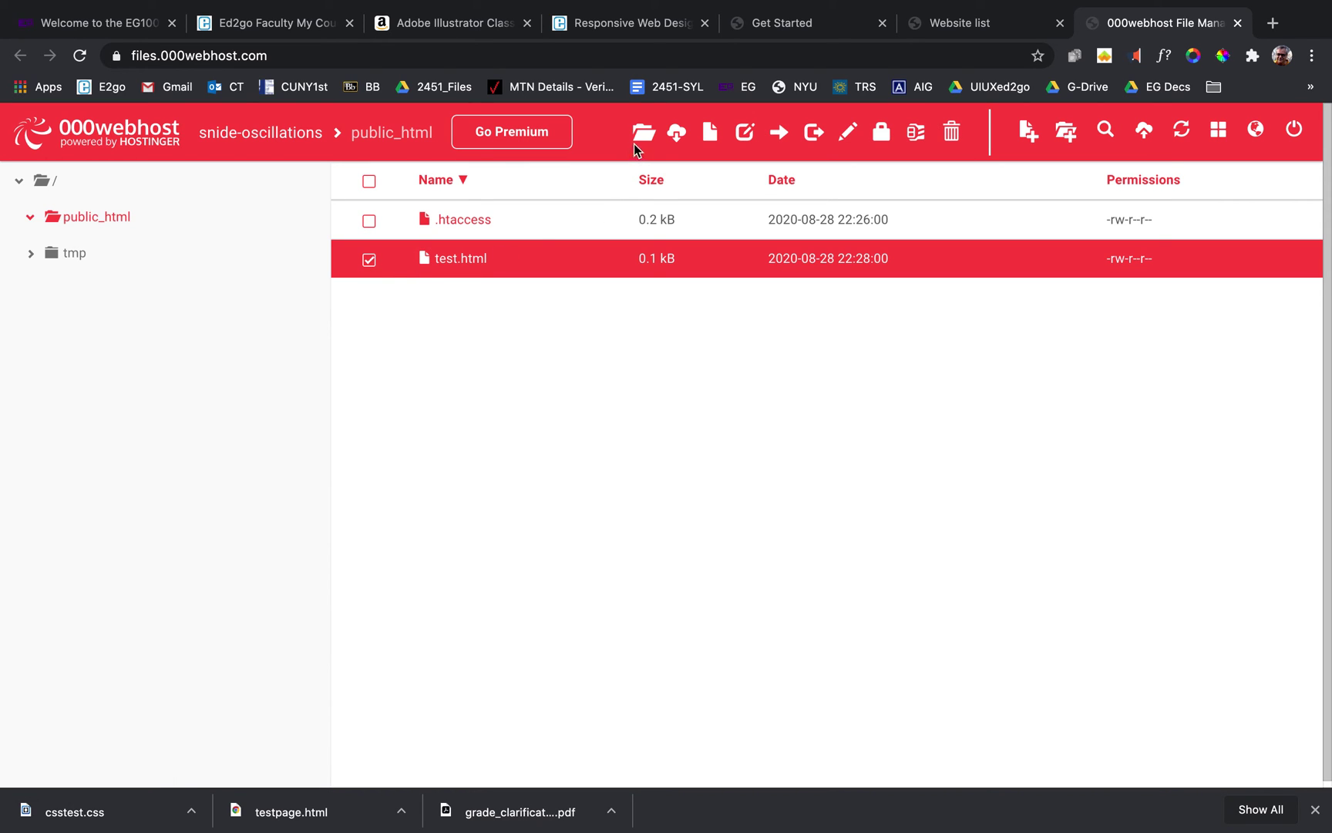
click(709, 136)
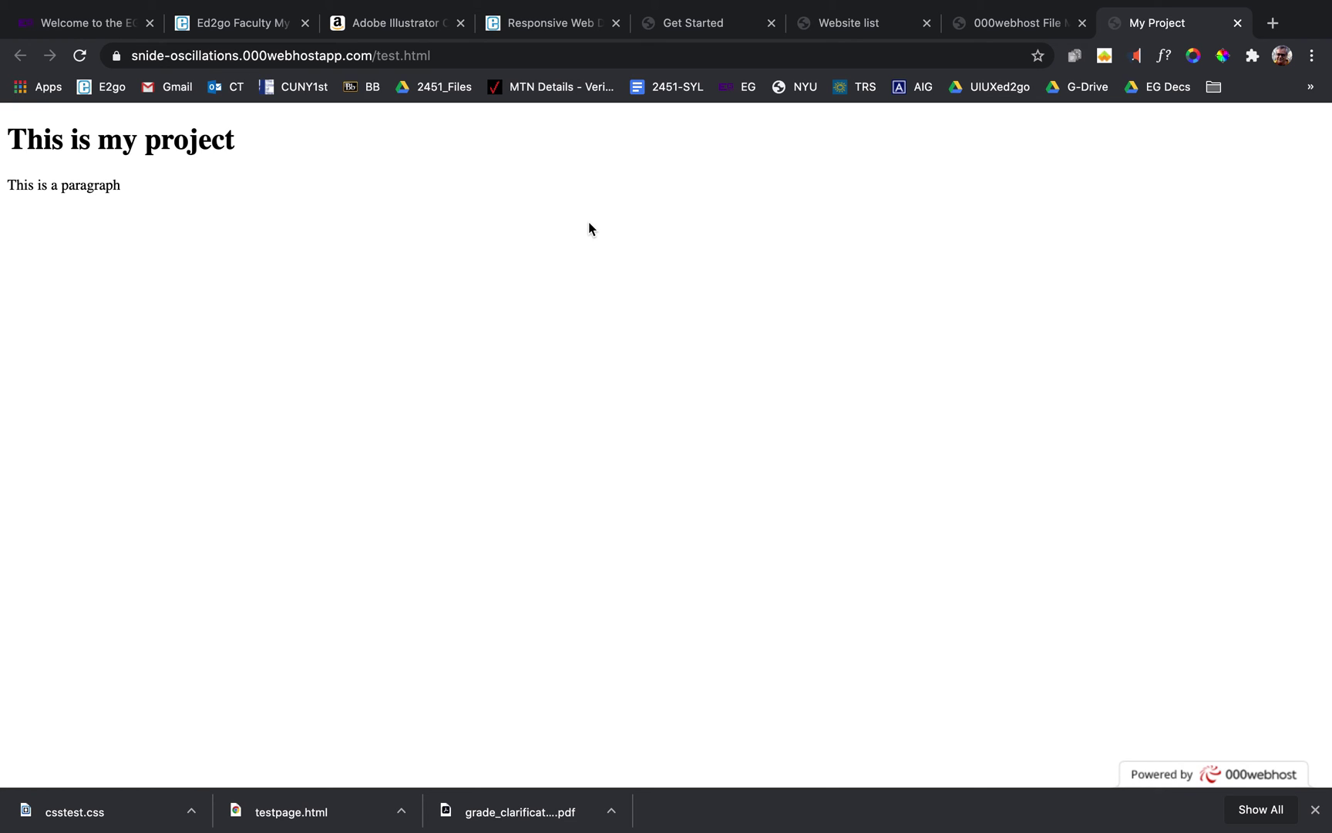
click(470, 55)
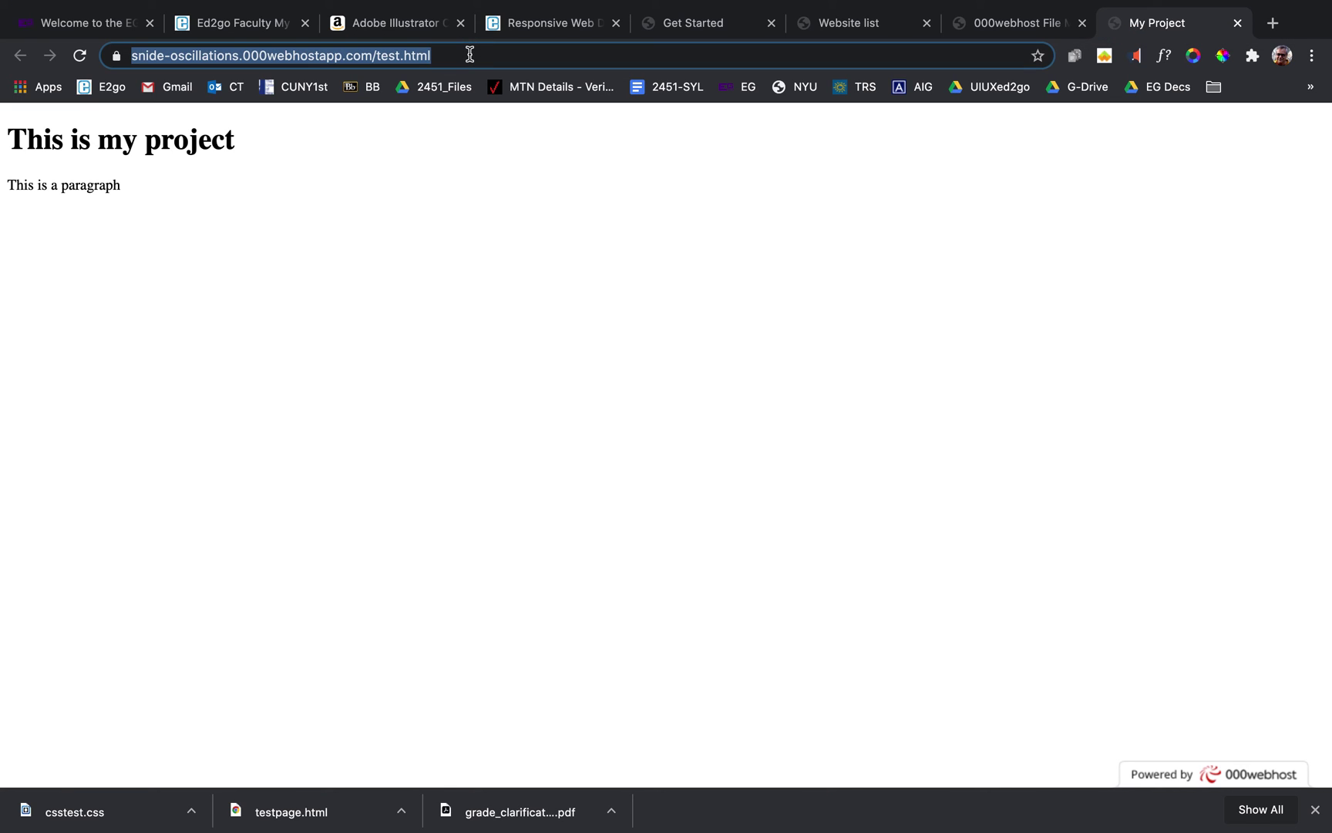
Copy the address snide-oscillations.000webhostapp.com/test.html from Chrome's address bar.
right_click(370, 55)
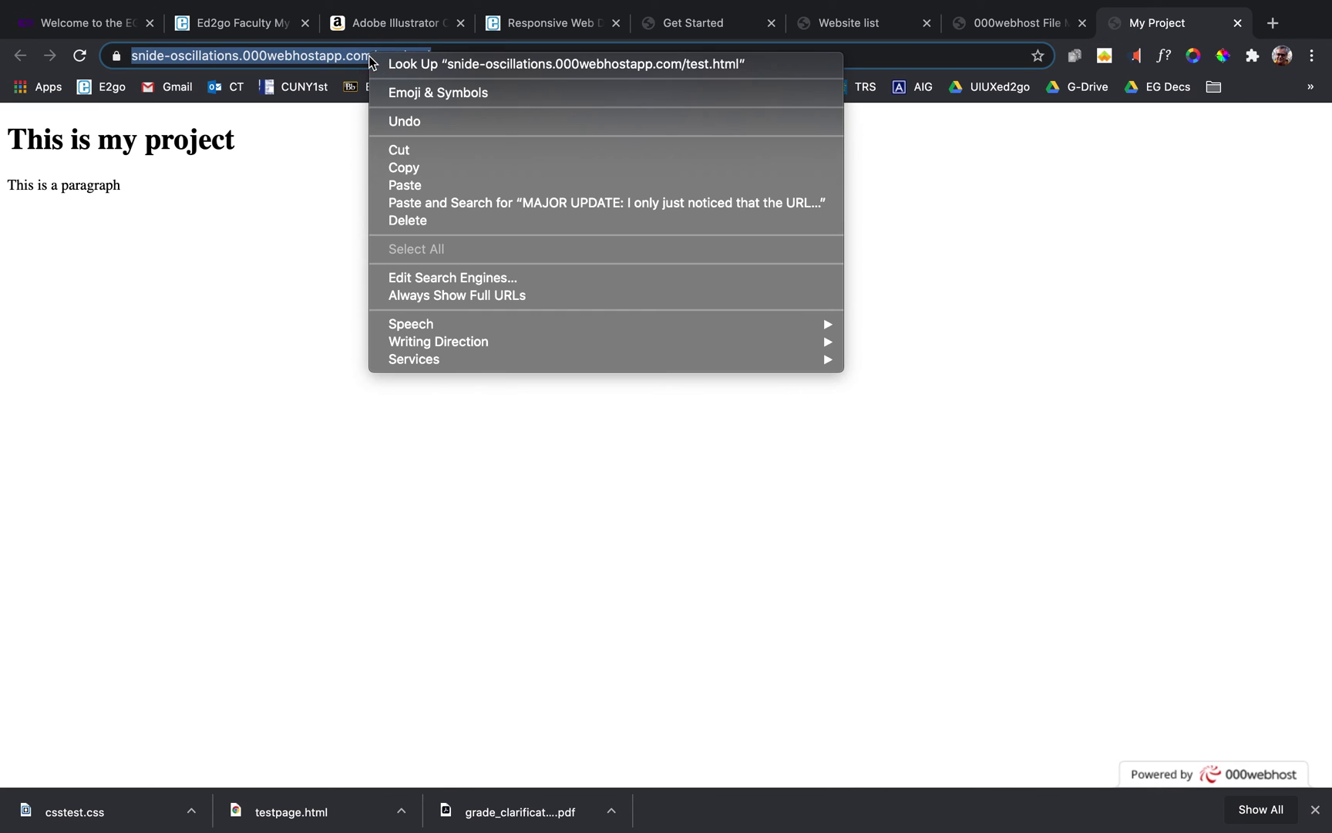
click(422, 169)
click(308, 275)
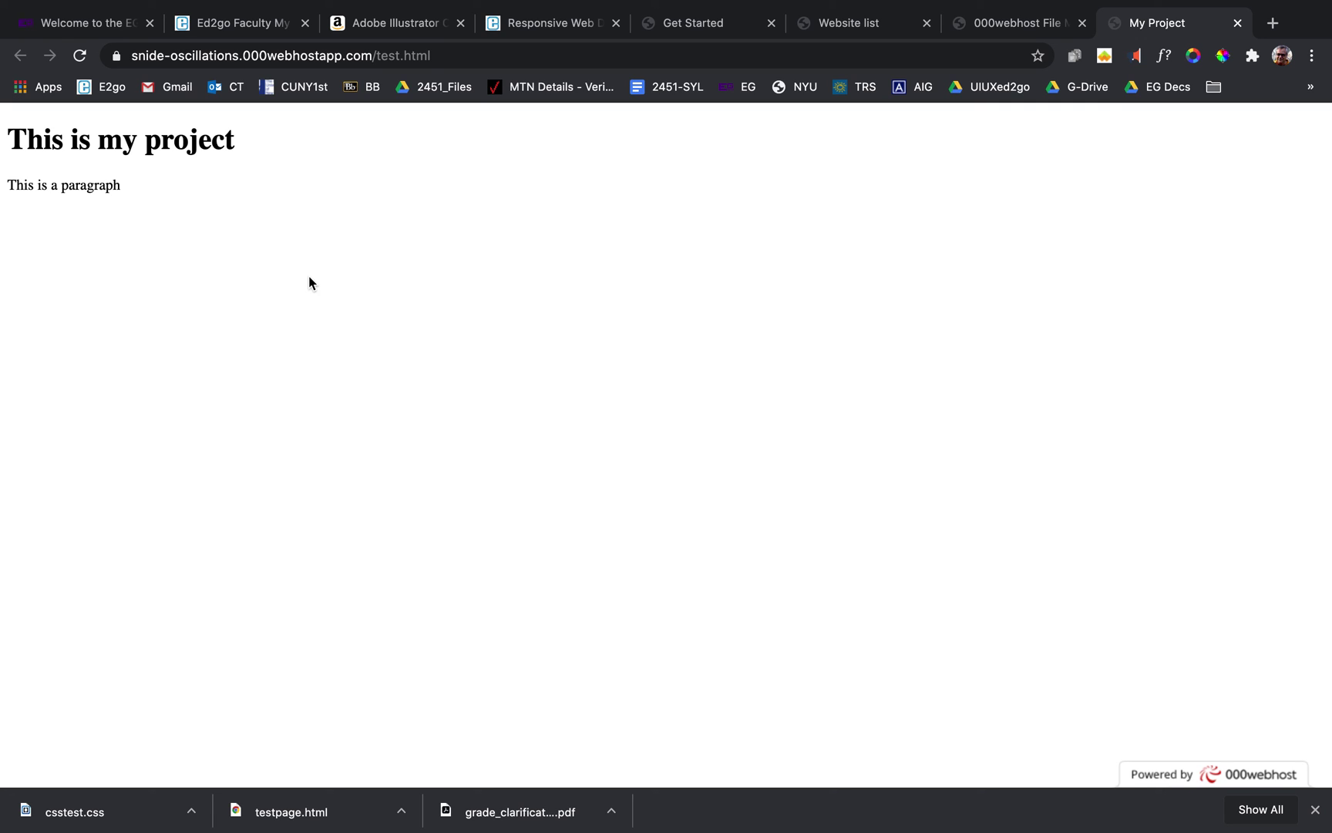
click(462, 61)
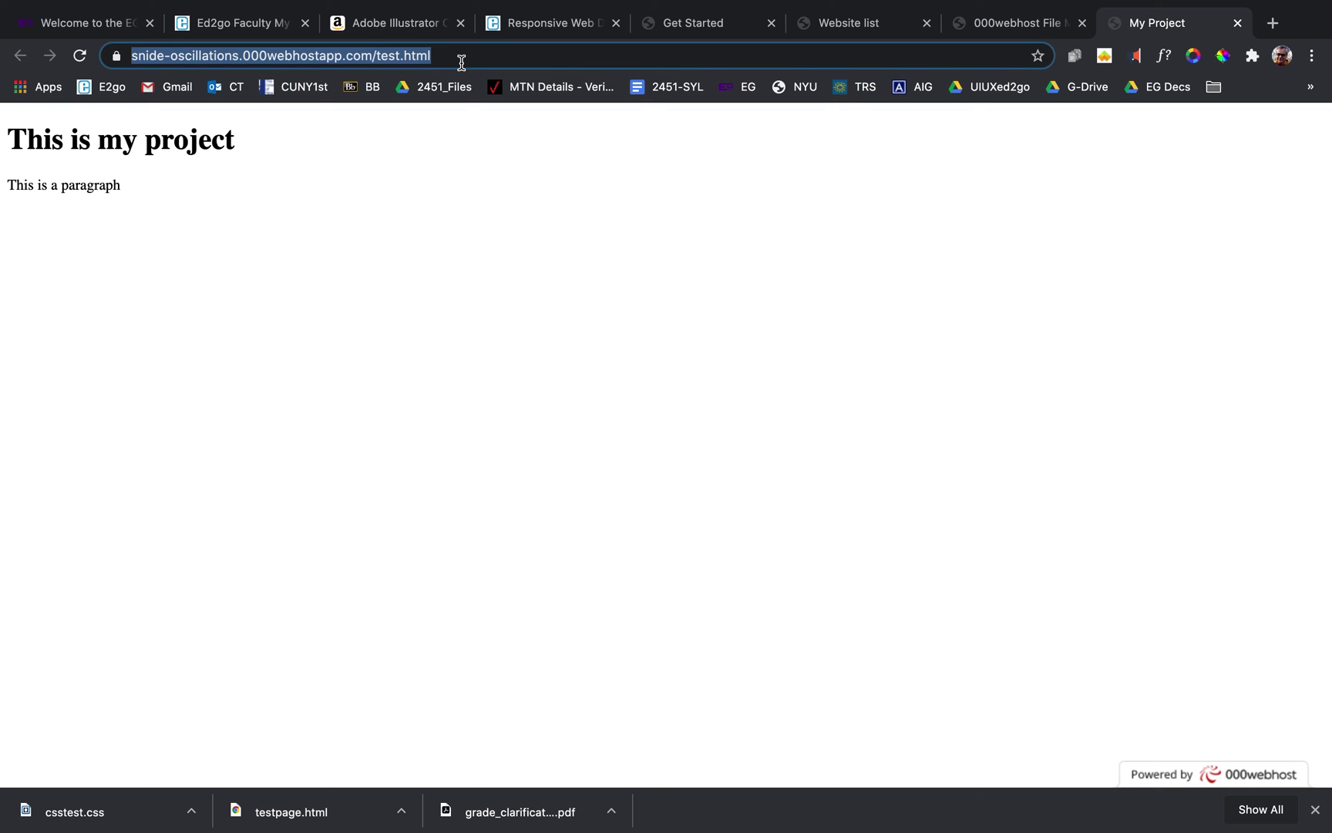
Copy the test.html page URL from the address bar once more.
right_click(354, 62)
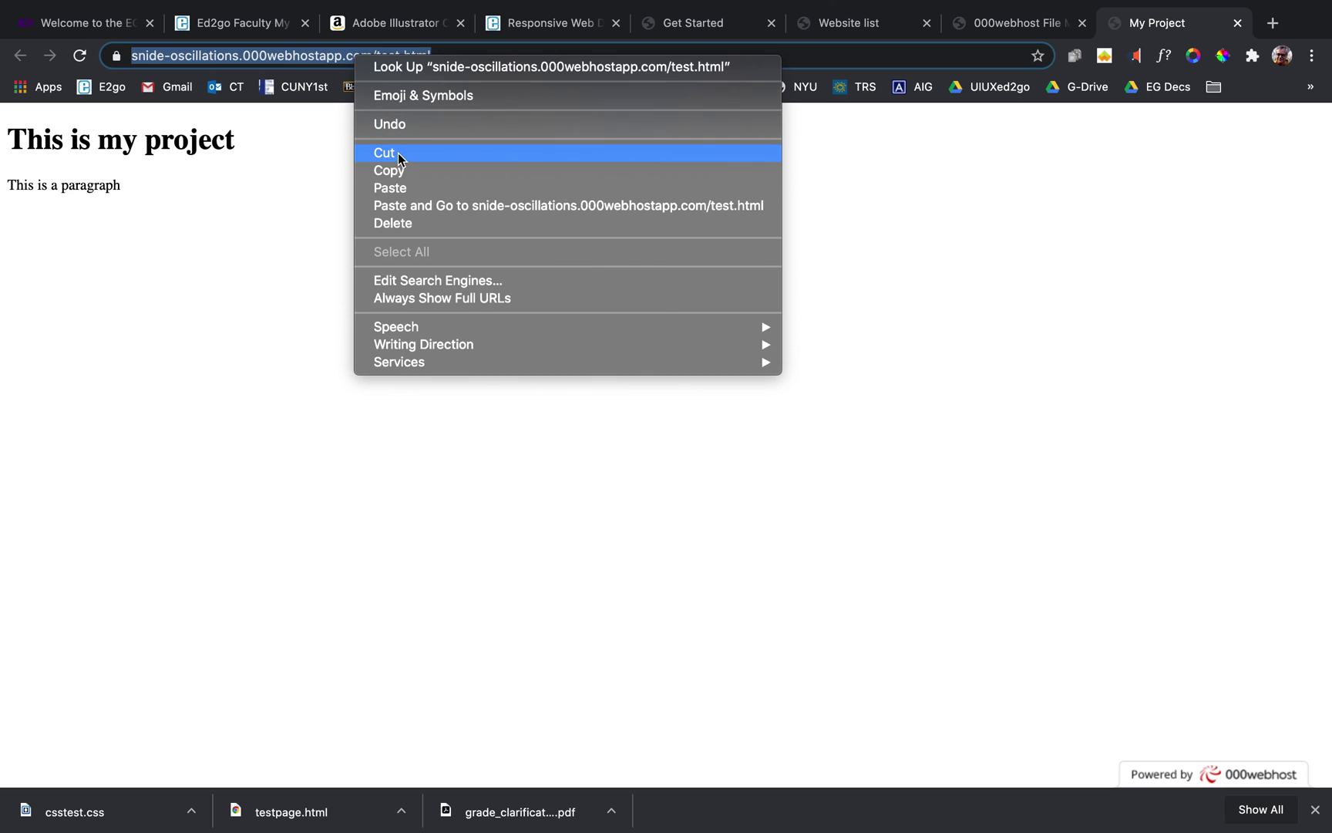
click(402, 173)
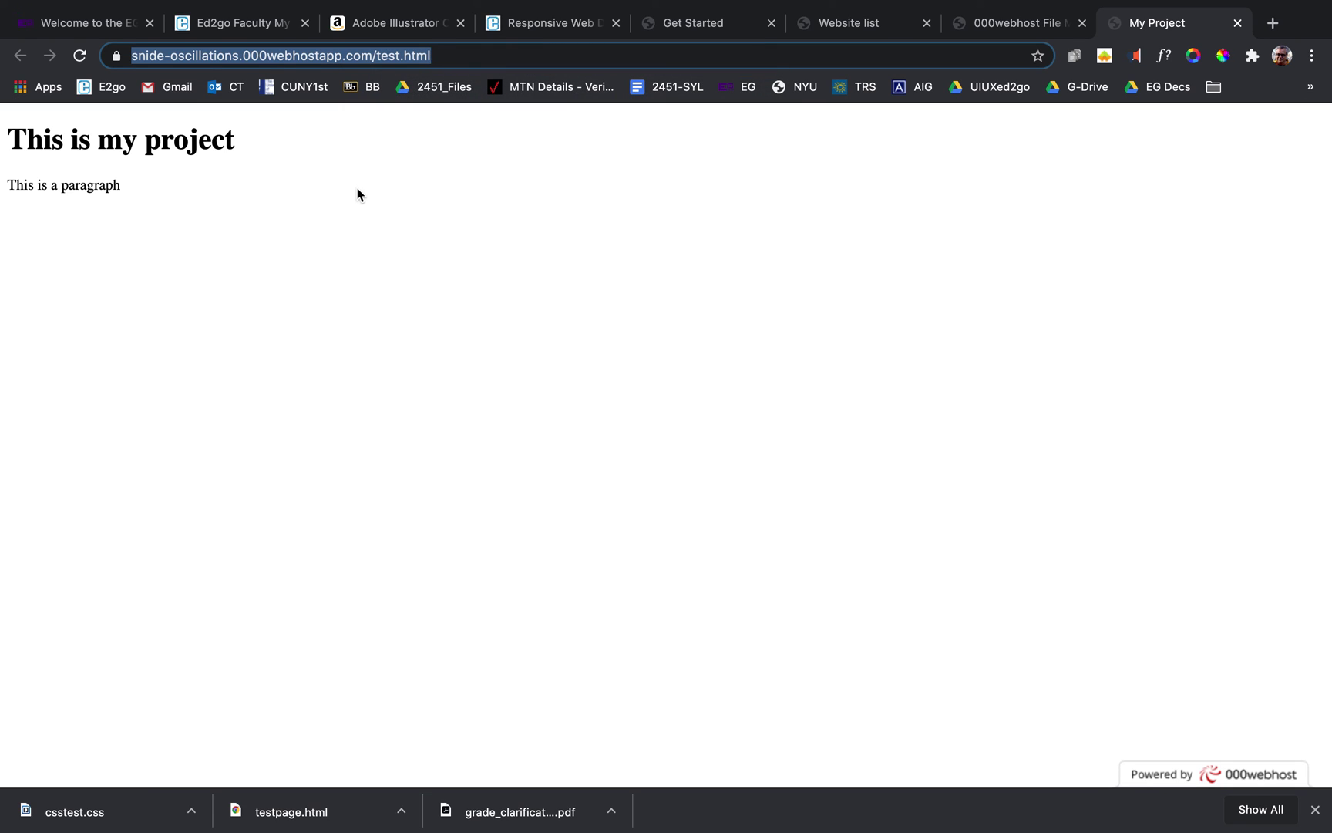